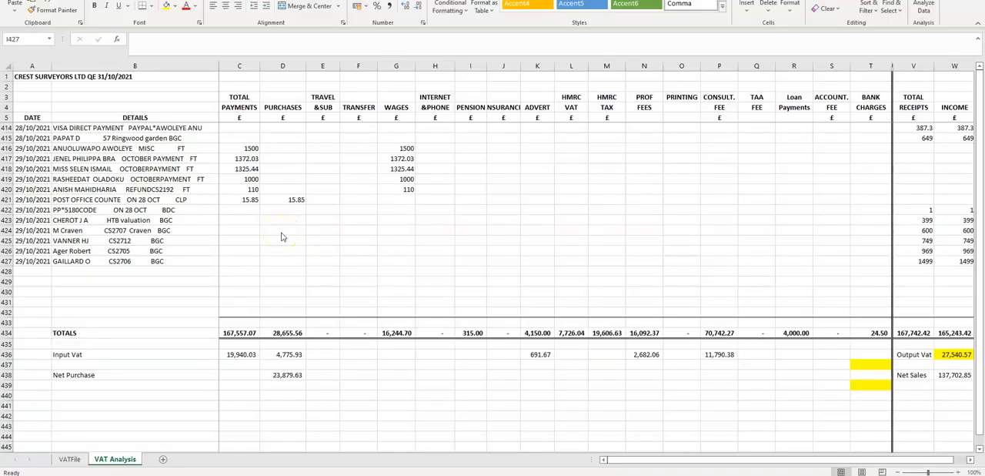
- Review the transactions on the VAT Analysis sheet back to the first entries, highlighting their dates and details from row 7
{"action": "left_click", "coordinate": [282, 233]}
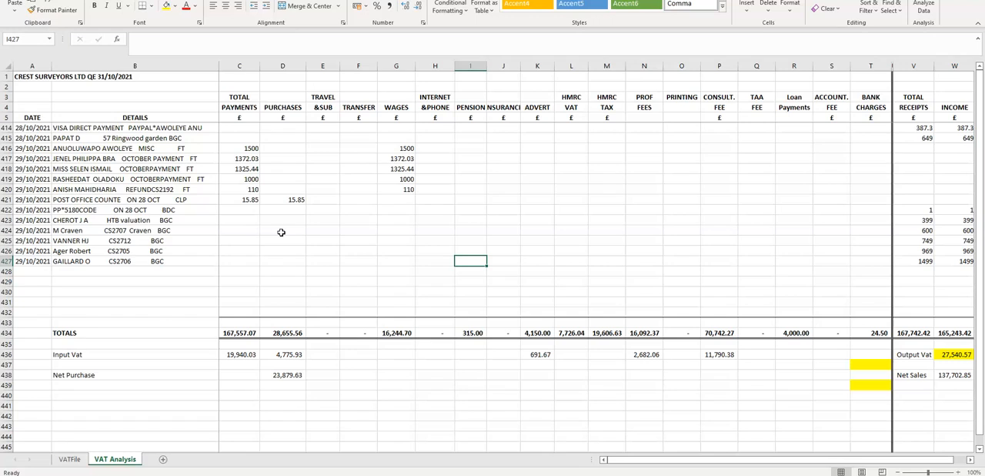
{"action": "scroll", "coordinate": [138, 240], "scroll_direction": "up", "scroll_amount": 12}
{"action": "scroll", "coordinate": [141, 243], "scroll_direction": "up", "scroll_amount": 20}
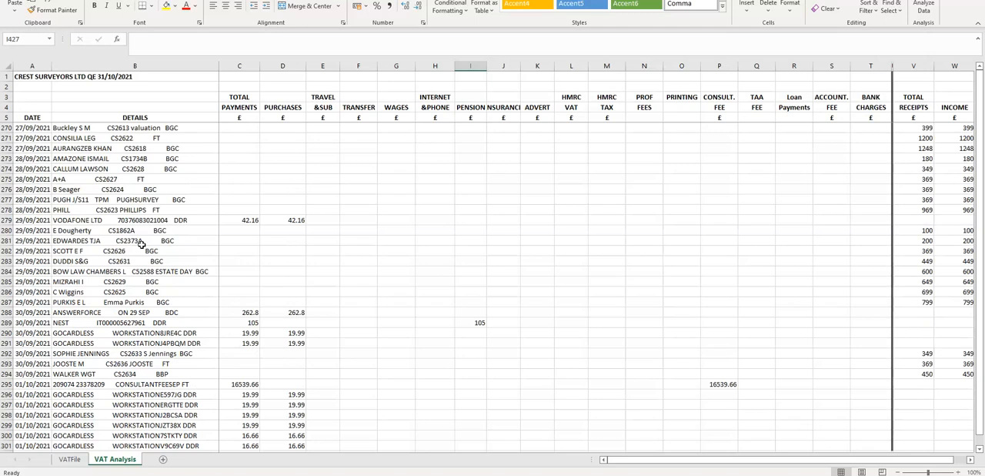
{"action": "scroll", "coordinate": [137, 244], "scroll_direction": "up", "scroll_amount": 20}
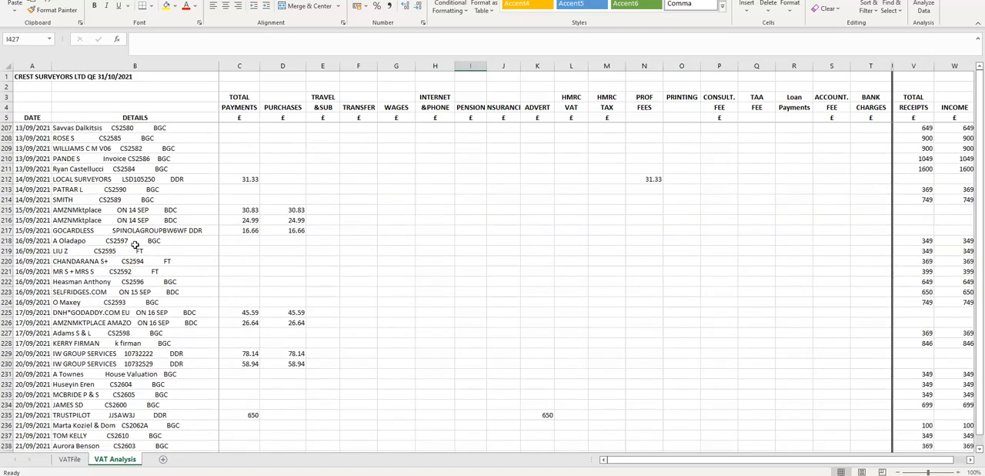
{"action": "scroll", "coordinate": [134, 244], "scroll_direction": "up", "scroll_amount": 5}
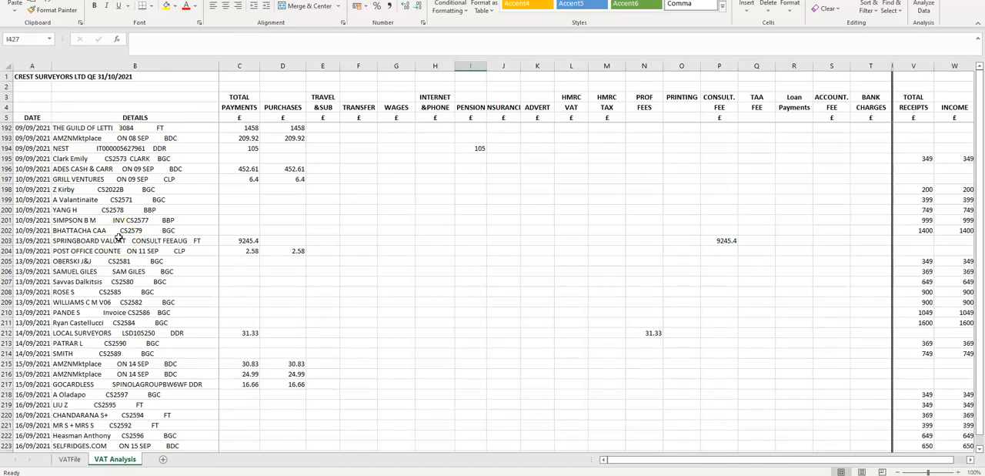
{"action": "scroll", "coordinate": [119, 237], "scroll_direction": "up", "scroll_amount": 20}
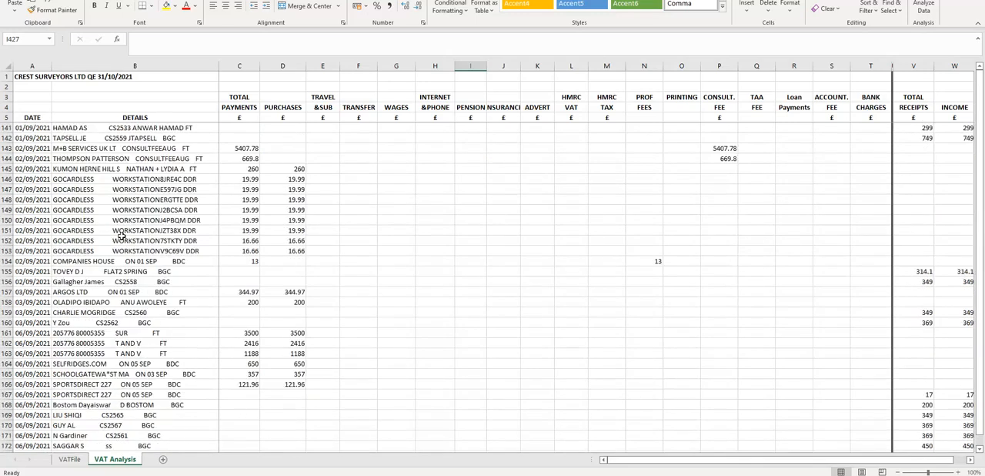
{"action": "scroll", "coordinate": [121, 236], "scroll_direction": "up", "scroll_amount": 15}
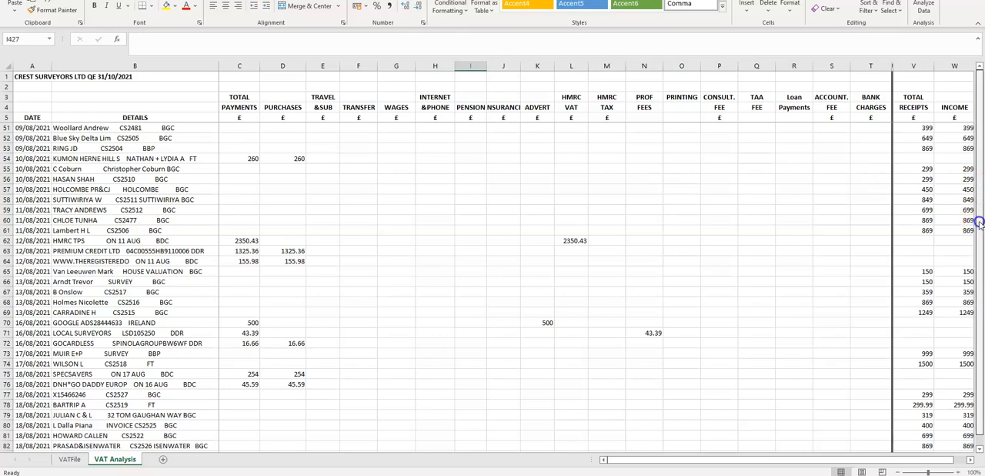
{"action": "scroll", "coordinate": [96, 173], "scroll_direction": "up", "scroll_amount": 15}
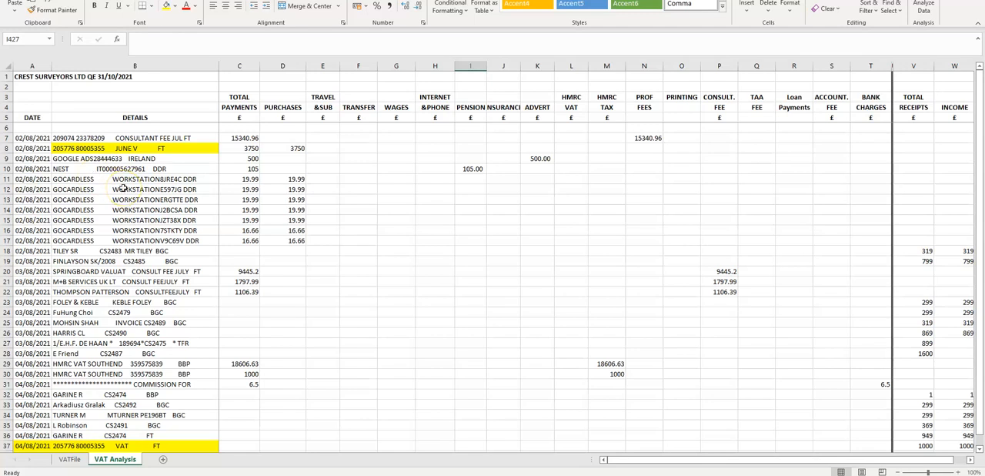
{"action": "left_click", "coordinate": [76, 159]}
{"action": "left_click", "coordinate": [31, 138]}
{"action": "mouse_move", "coordinate": [79, 154]}
{"action": "left_mouse_down"}
{"action": "mouse_move", "coordinate": [154, 316]}
{"action": "mouse_move", "coordinate": [156, 425]}
{"action": "left_mouse_up"}
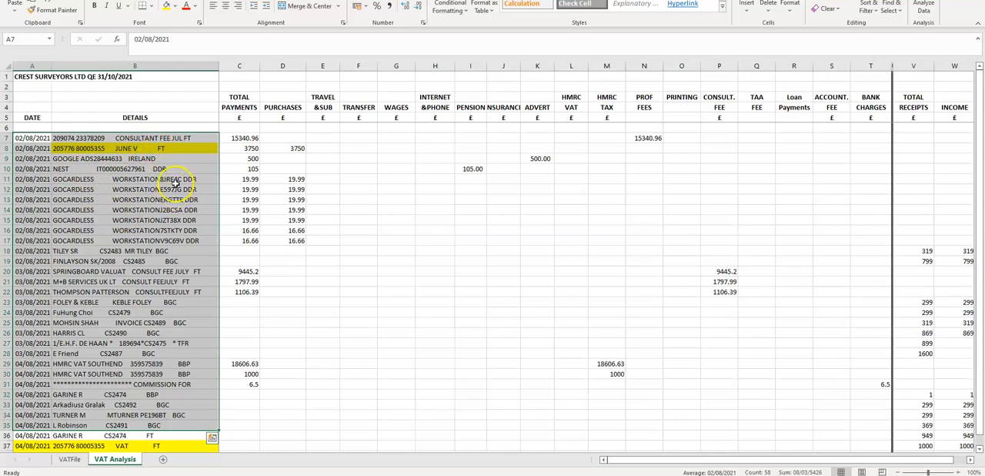
{"action": "left_click", "coordinate": [175, 178]}
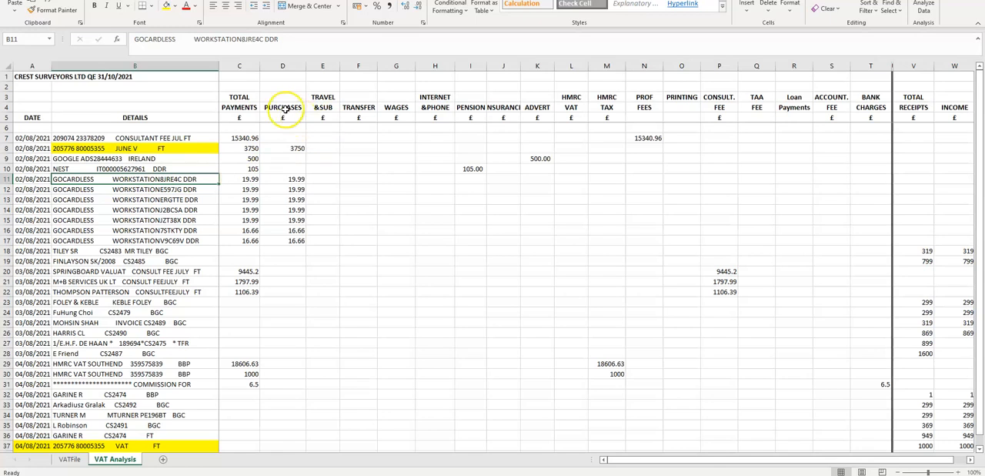
- Match the GOCARDLESS payments in rows 11 to 17 with their amounts in the Purchases column
{"action": "left_click", "coordinate": [293, 69]}
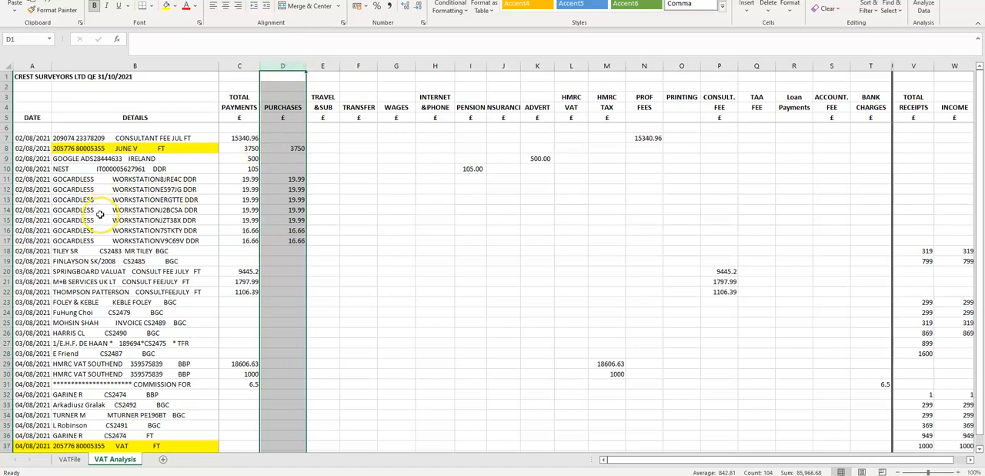
{"action": "left_click", "coordinate": [73, 179]}
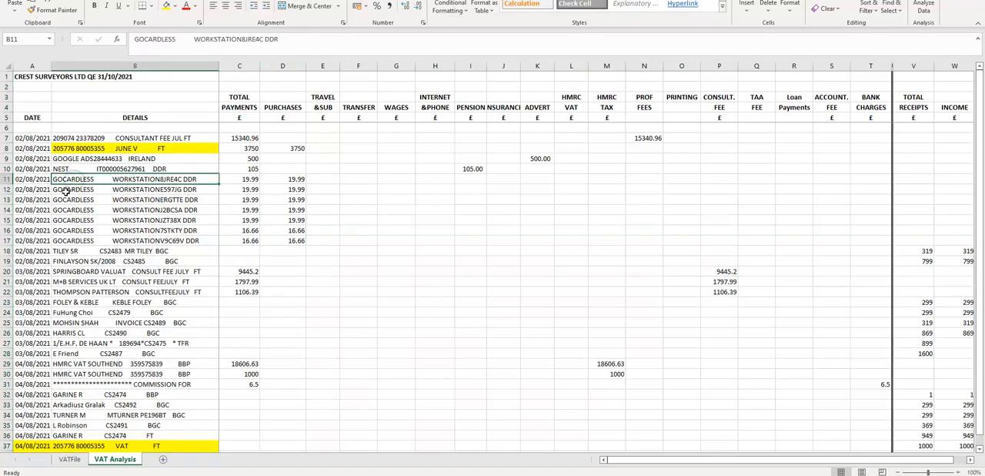
{"action": "left_click_drag", "start_coordinate": [81, 181], "coordinate": [142, 241]}
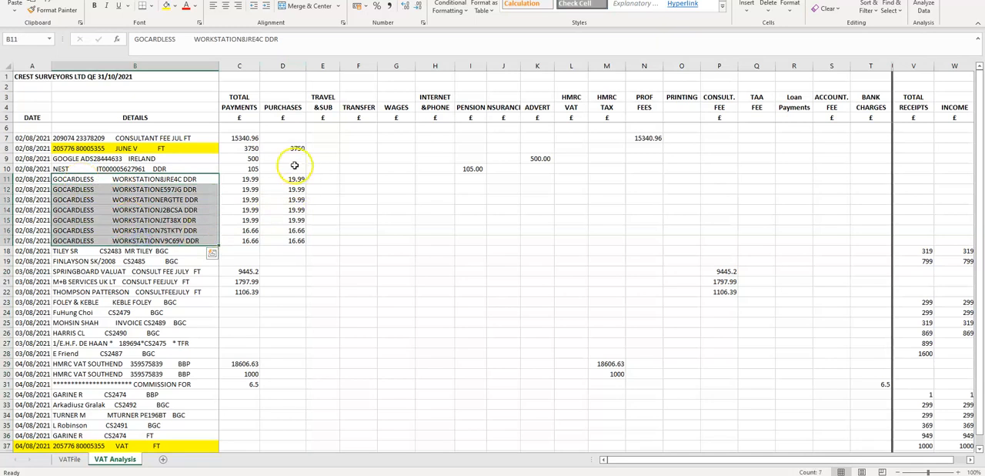
{"action": "left_click", "coordinate": [292, 66]}
{"action": "left_click_drag", "start_coordinate": [275, 182], "coordinate": [275, 241]}
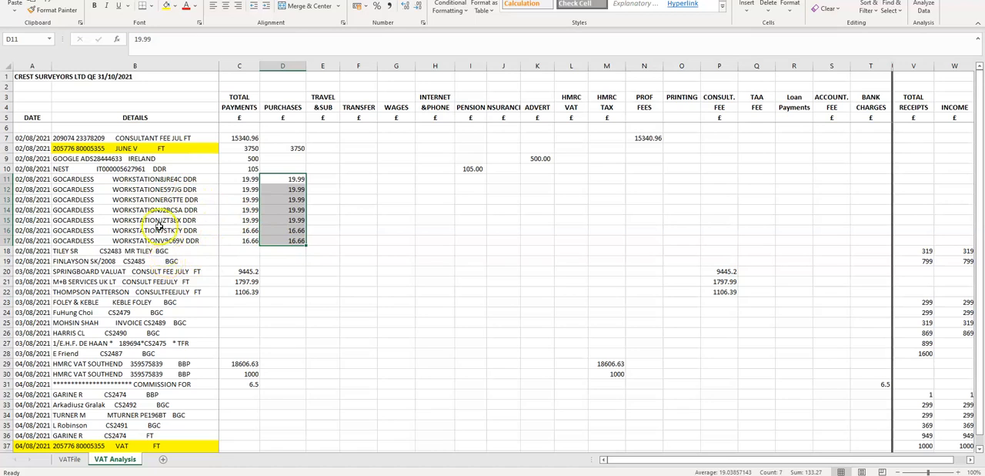
- Trace the NEST payment in row 10 to the Pension column and highlight the payment category headings from Purchases to Bank Charges
{"action": "left_click", "coordinate": [7, 168]}
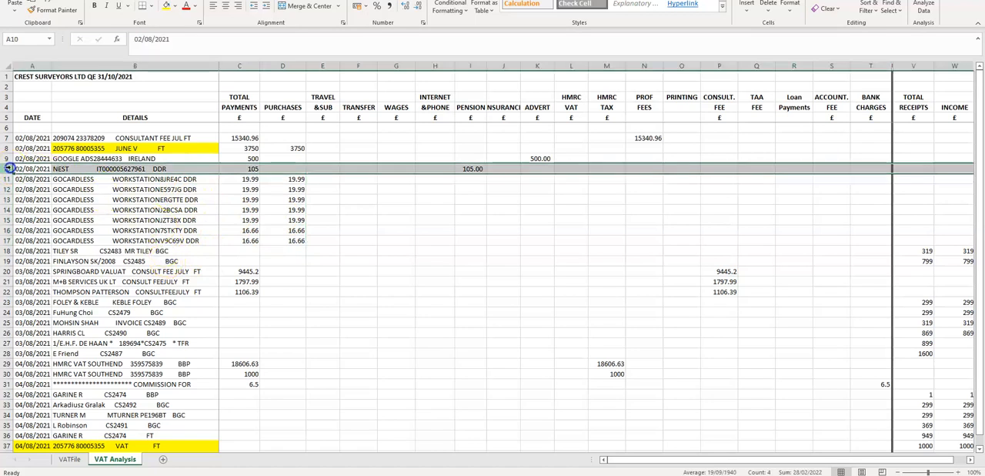
{"action": "left_click", "coordinate": [469, 168]}
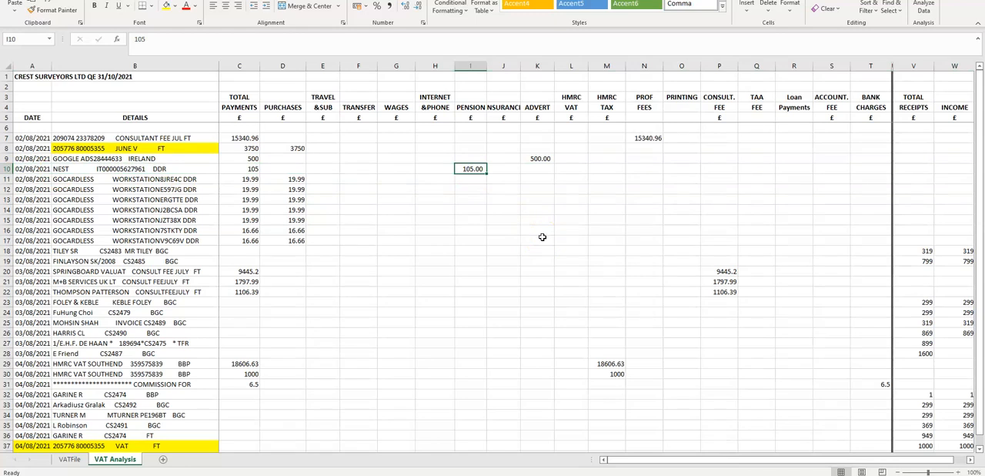
{"action": "left_click_drag", "start_coordinate": [282, 76], "coordinate": [865, 117]}
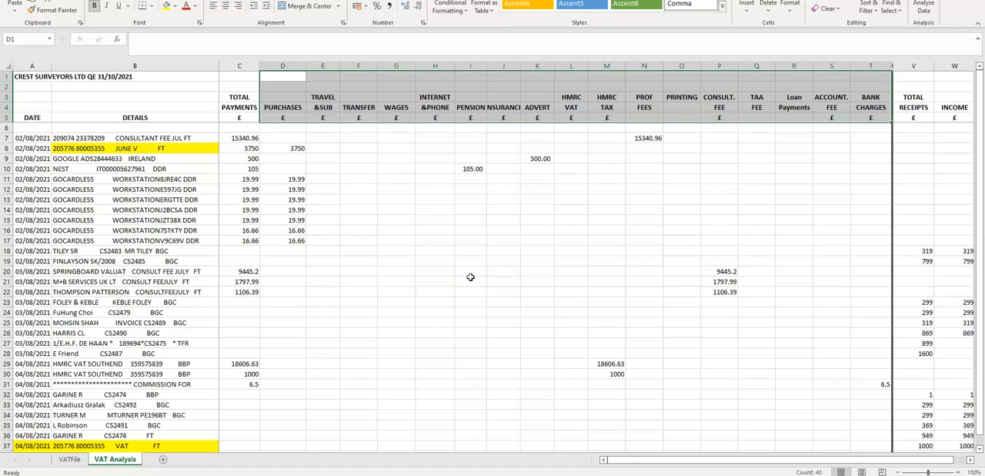
- Examine the receipts side of the analysis, covering the Total Receipts, Income and Transfer columns
{"action": "left_click_drag", "start_coordinate": [649, 460], "coordinate": [730, 459]}
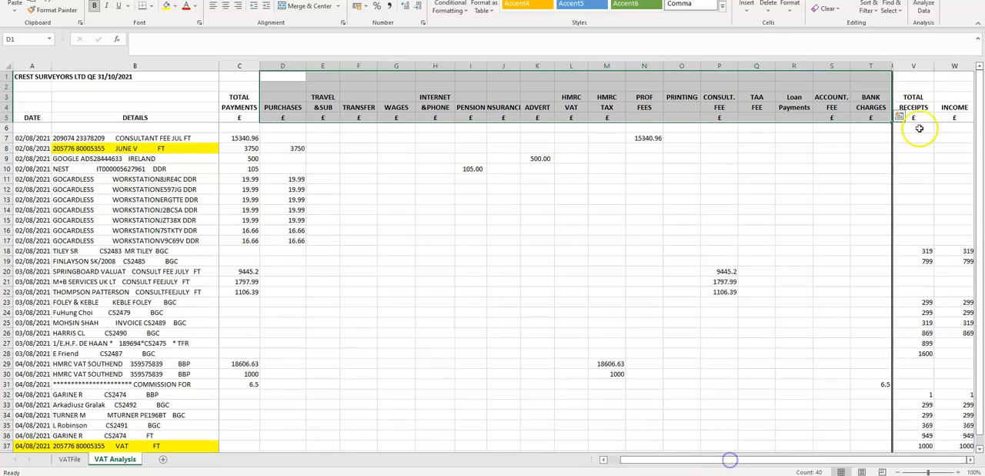
{"action": "left_click", "coordinate": [920, 148]}
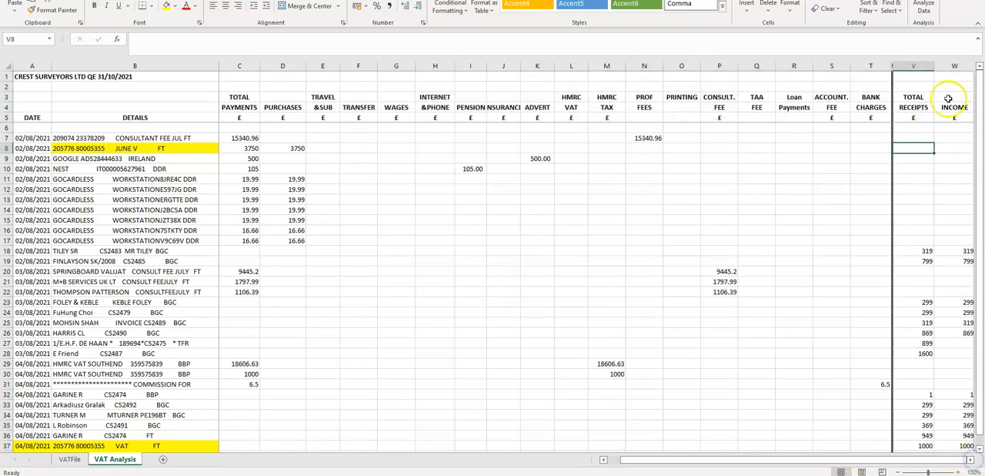
{"action": "left_click_drag", "start_coordinate": [622, 460], "coordinate": [734, 459]}
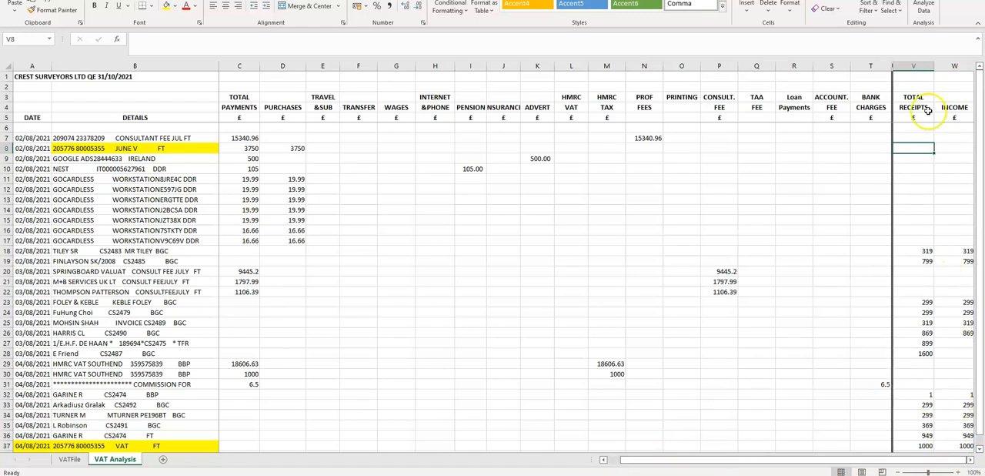
{"action": "left_click_drag", "start_coordinate": [953, 107], "coordinate": [951, 404]}
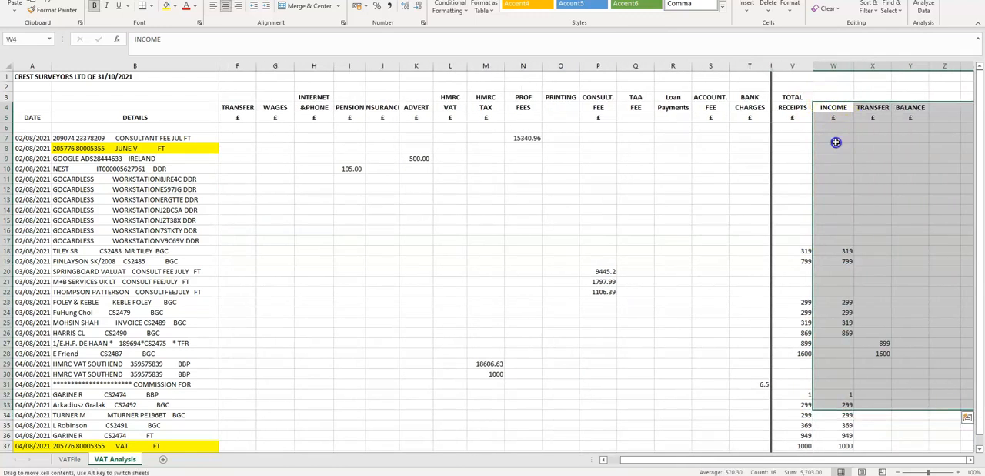
- Follow the Income column down through all transactions to the end of the sheet and highlight the Totals row, row 434
{"action": "left_click", "coordinate": [838, 67]}
{"action": "scroll", "coordinate": [864, 297], "scroll_direction": "down", "scroll_amount": 4}
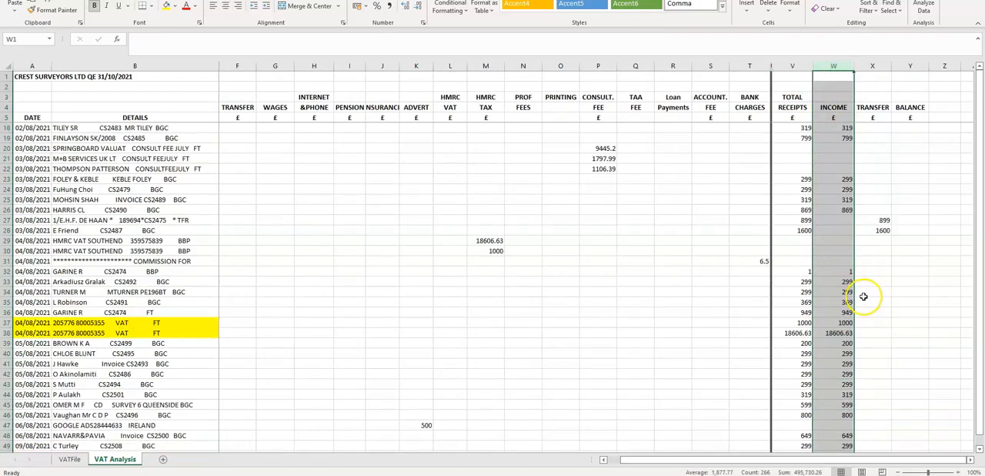
{"action": "scroll", "coordinate": [864, 297], "scroll_direction": "down", "scroll_amount": 2}
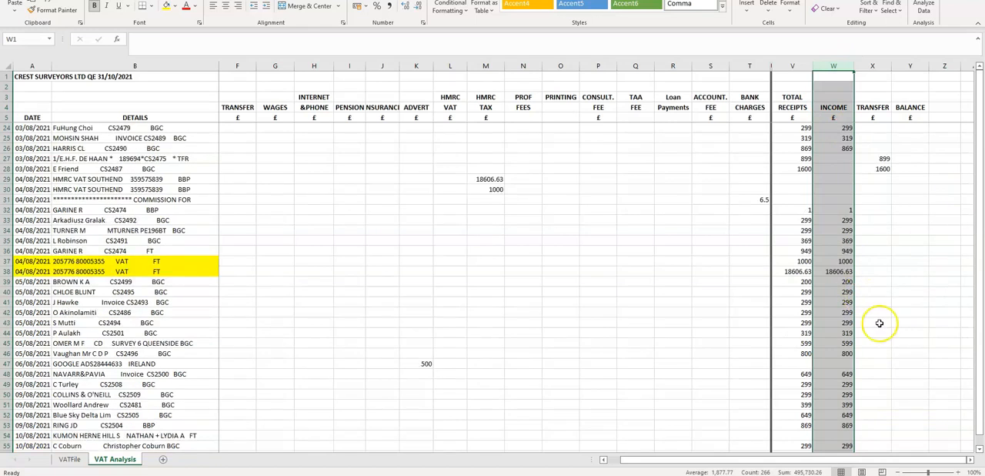
{"action": "scroll", "coordinate": [618, 332], "scroll_direction": "down", "scroll_amount": 20}
{"action": "scroll", "coordinate": [879, 394], "scroll_direction": "down", "scroll_amount": 1}
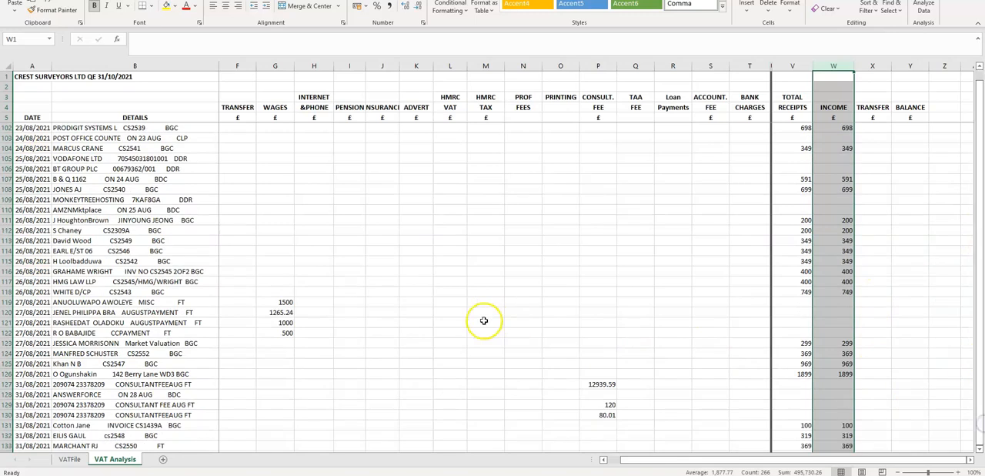
{"action": "scroll", "coordinate": [472, 323], "scroll_direction": "down", "scroll_amount": 16}
{"action": "scroll", "coordinate": [378, 331], "scroll_direction": "down", "scroll_amount": 20}
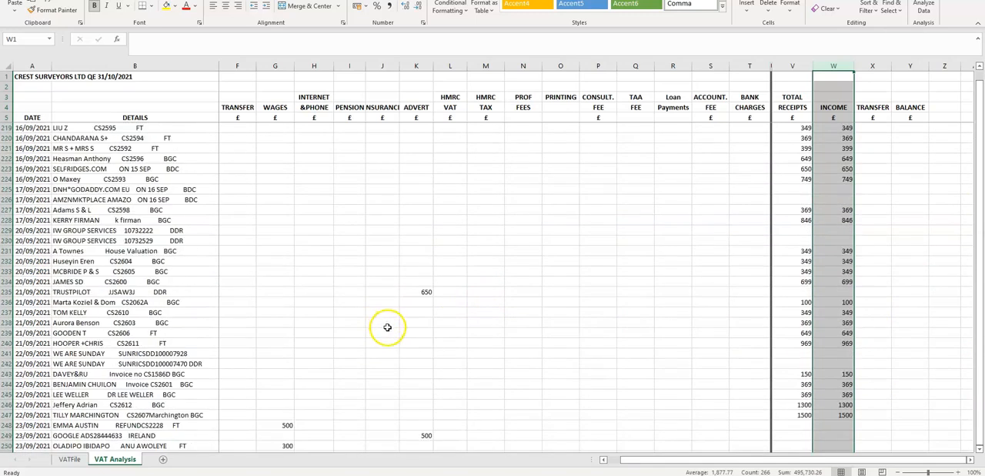
{"action": "scroll", "coordinate": [385, 333], "scroll_direction": "down", "scroll_amount": 20}
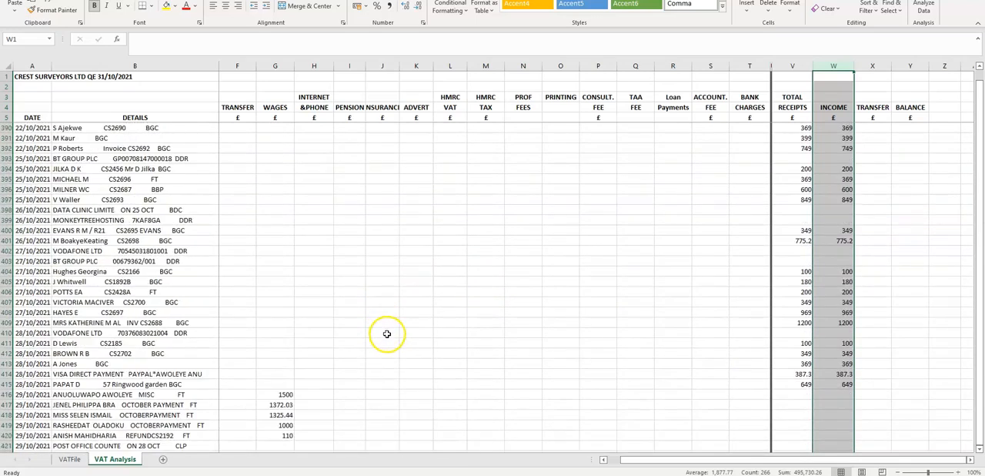
{"action": "scroll", "coordinate": [324, 319], "scroll_direction": "up", "scroll_amount": 4}
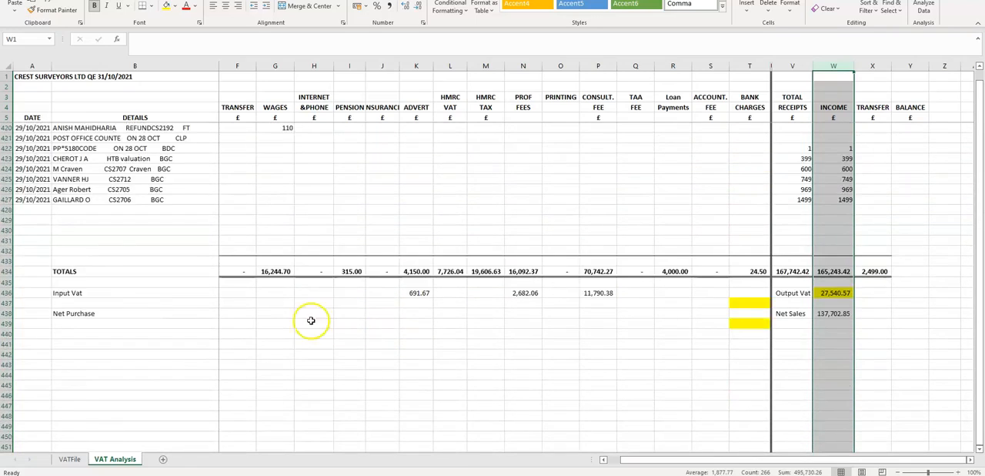
{"action": "left_click", "coordinate": [285, 323]}
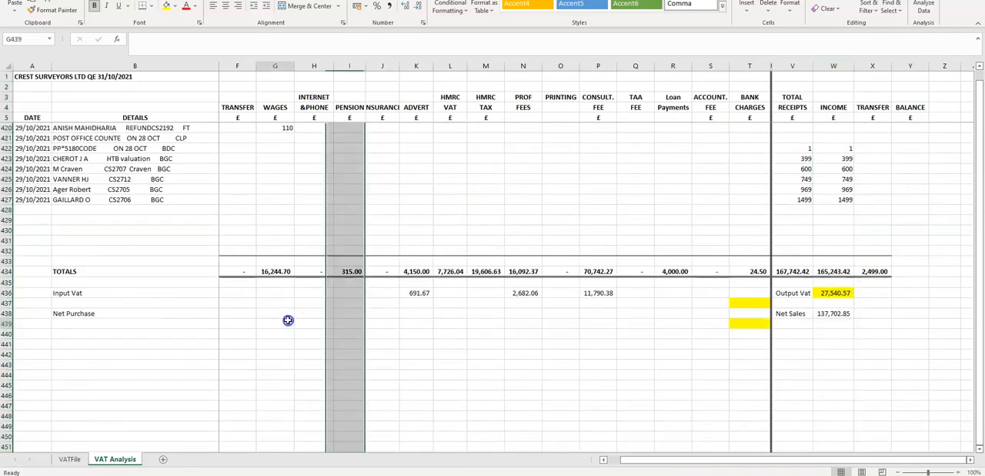
{"action": "left_click", "coordinate": [6, 271]}
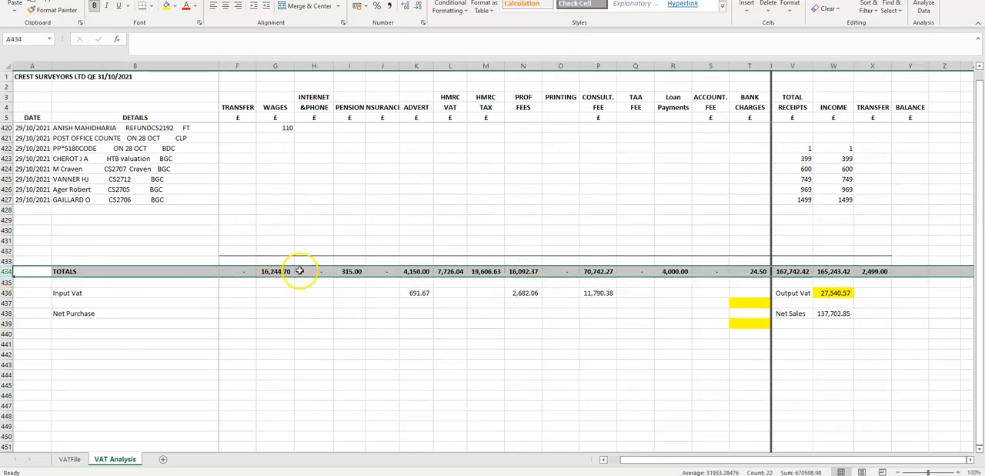
- Inspect the SUM formulas in the Totals row for the Purchases, Wages, Pension and Advert columns
{"action": "left_click_drag", "start_coordinate": [668, 461], "coordinate": [614, 462]}
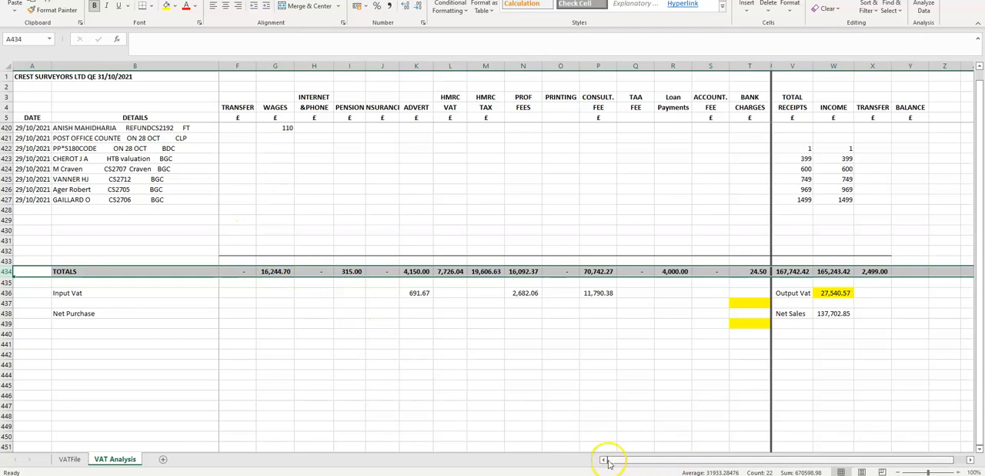
{"action": "left_click_drag", "start_coordinate": [391, 240], "coordinate": [185, 228]}
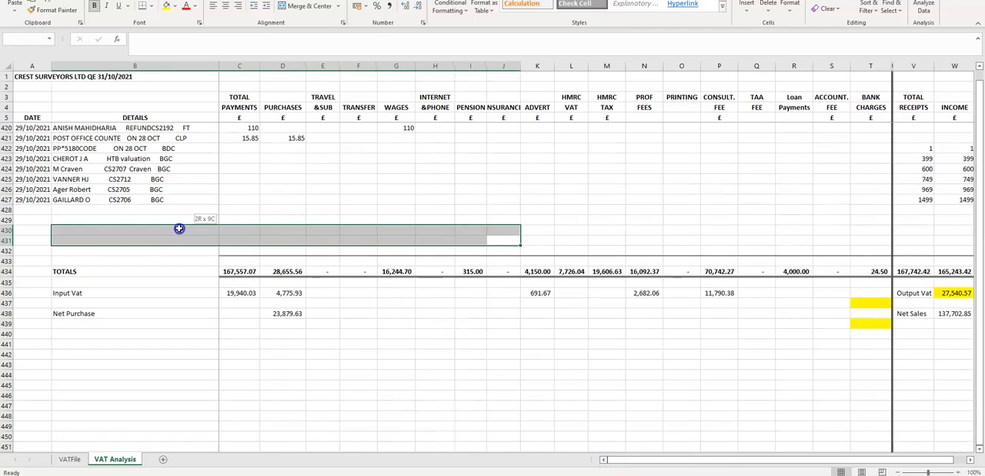
{"action": "left_click", "coordinate": [318, 198]}
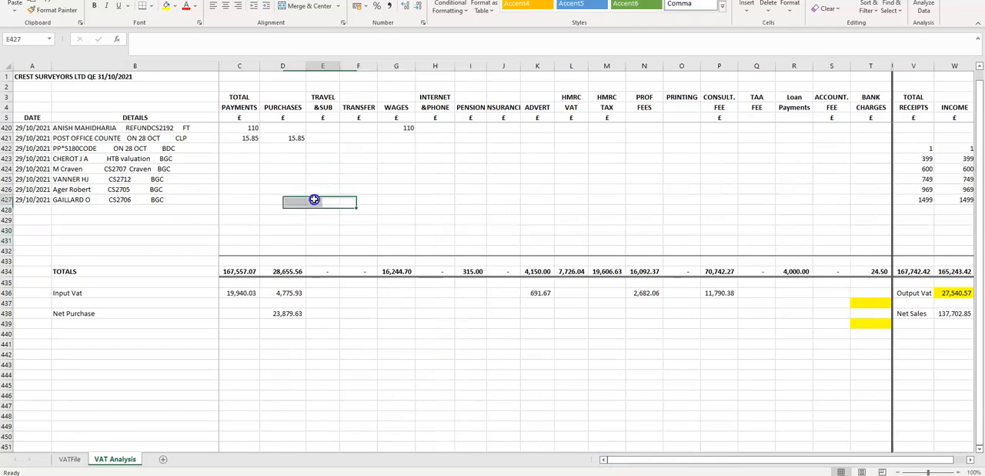
{"action": "left_click", "coordinate": [285, 70]}
{"action": "left_click", "coordinate": [282, 271]}
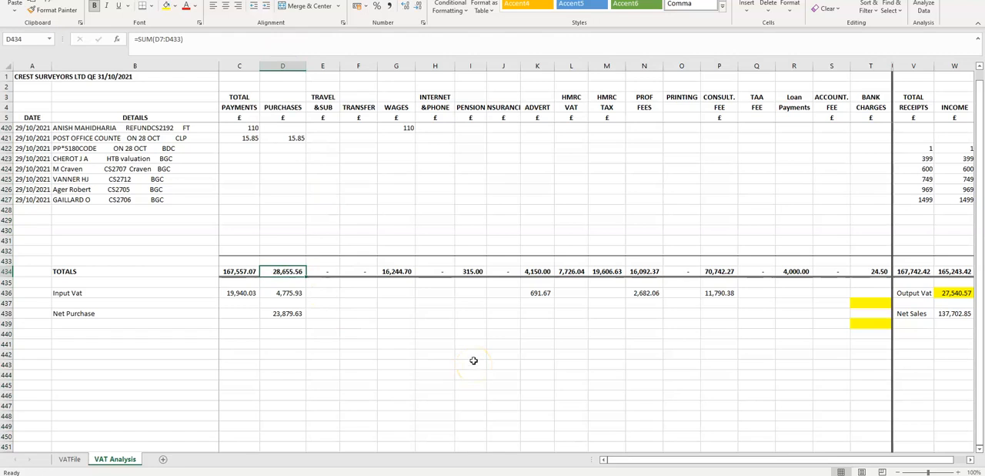
{"action": "left_click", "coordinate": [396, 271]}
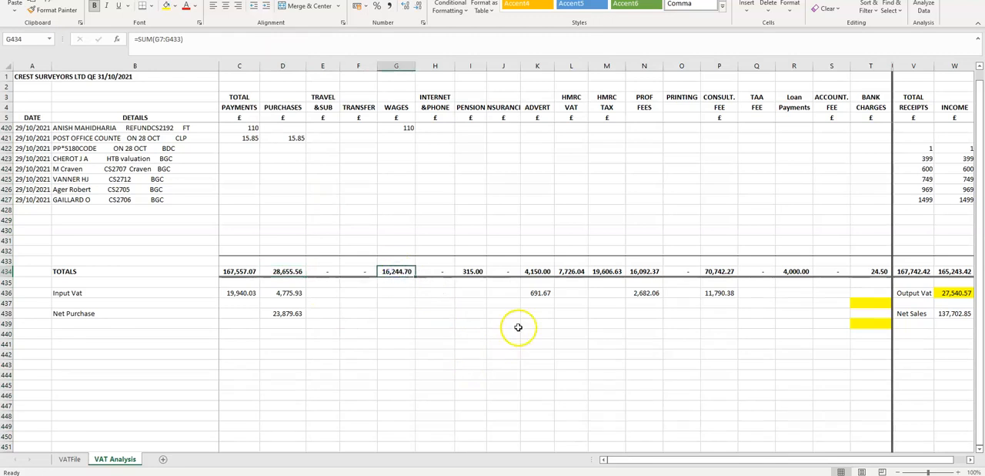
{"action": "left_click", "coordinate": [466, 271]}
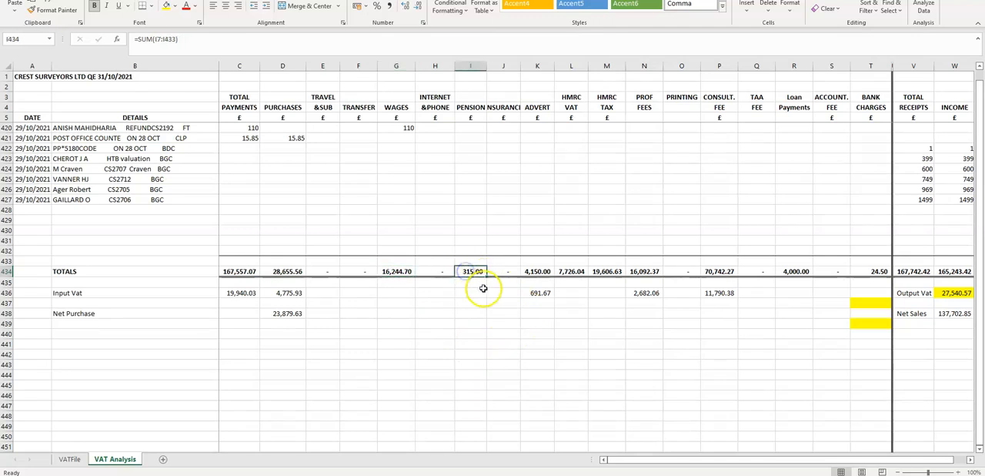
{"action": "left_click", "coordinate": [537, 271]}
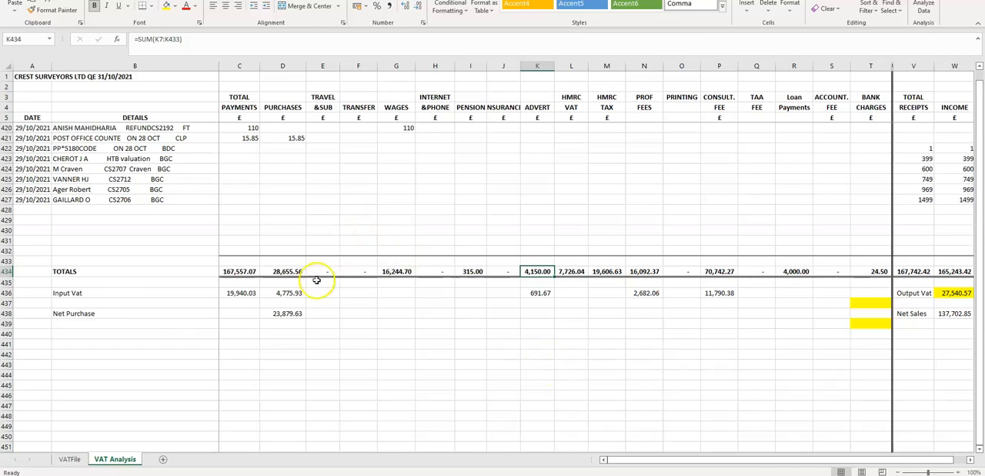
- Point out the VAT-bearing categories: the Purchases total and the whole Advert, Prof Fees and Consult. Fee columns
{"action": "left_click", "coordinate": [285, 271]}
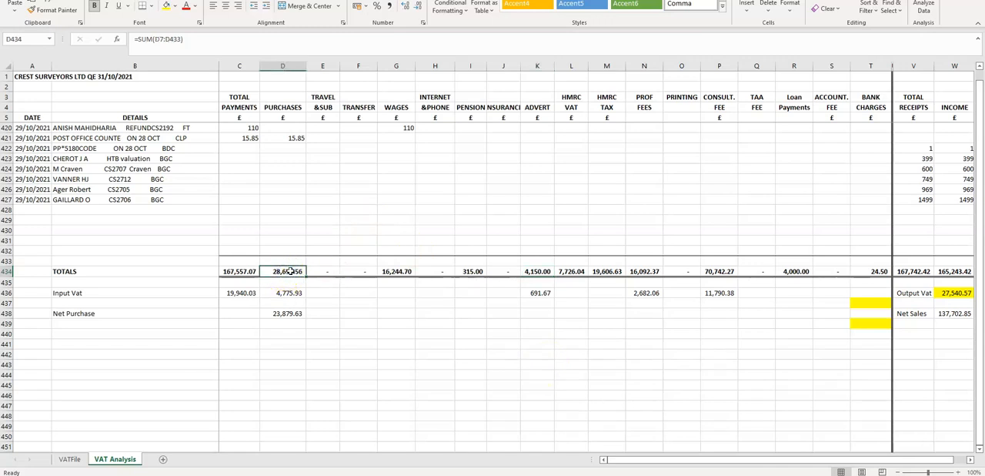
{"action": "left_click", "coordinate": [538, 66]}
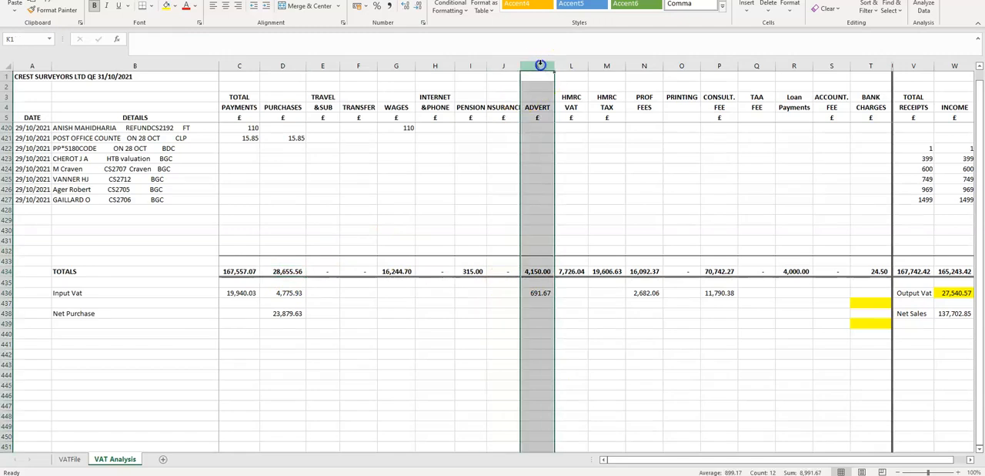
{"action": "left_click", "coordinate": [652, 67]}
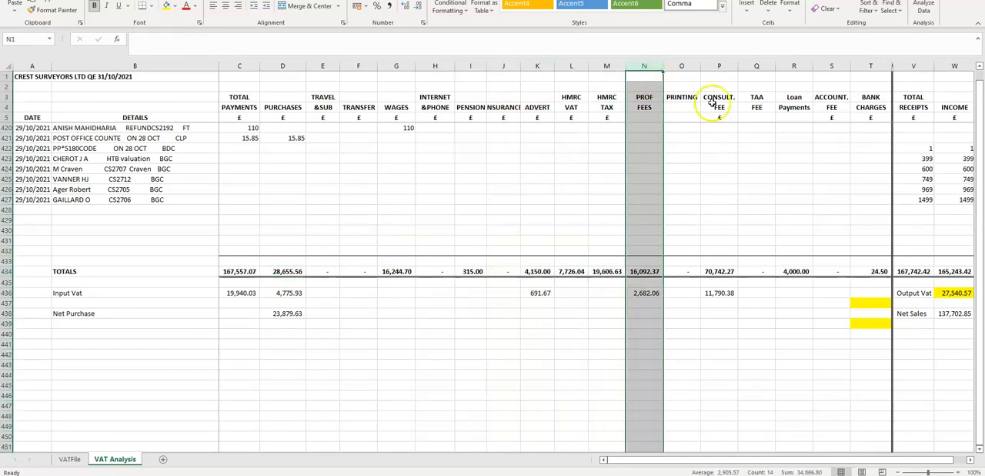
{"action": "left_click", "coordinate": [720, 66]}
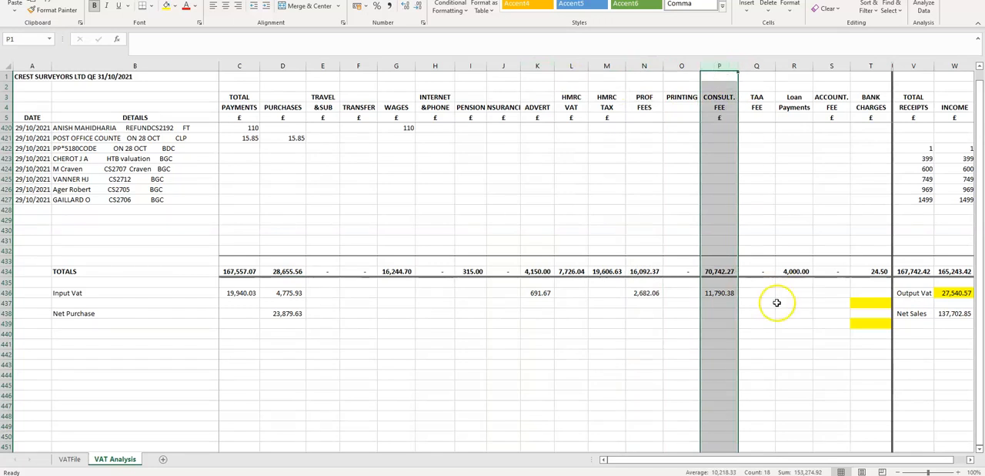
- Inspect the row 434 totals for Wages, Pension, HMRC VAT, HMRC Tax and Loan Payments
{"action": "left_click", "coordinate": [395, 271]}
{"action": "left_click", "coordinate": [474, 272]}
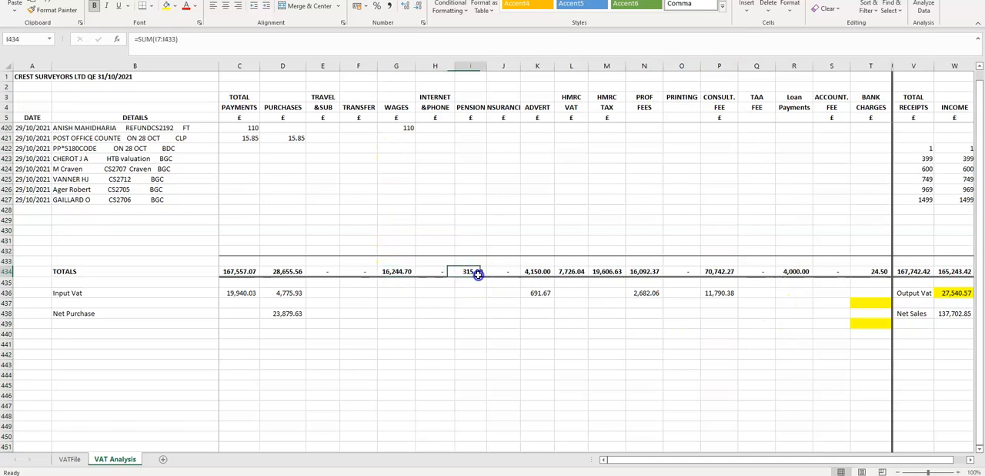
{"action": "left_click", "coordinate": [573, 272]}
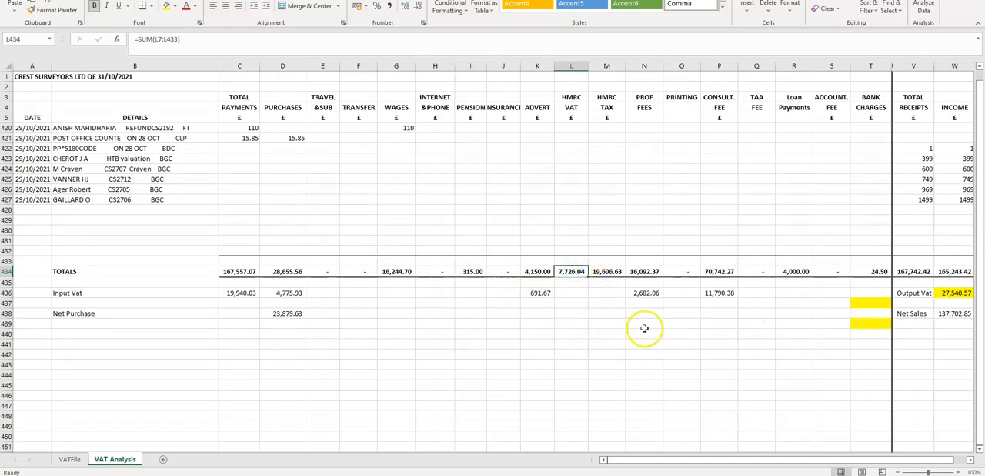
{"action": "left_click", "coordinate": [606, 272]}
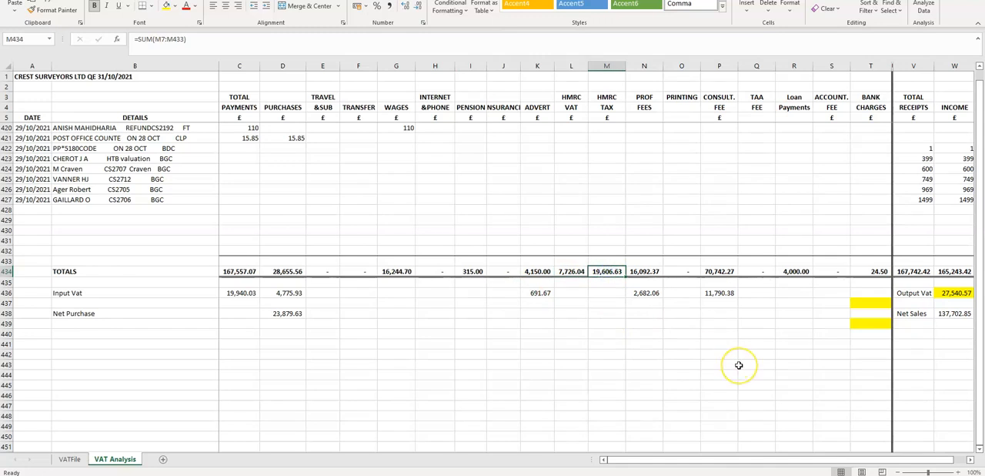
{"action": "left_click", "coordinate": [795, 272]}
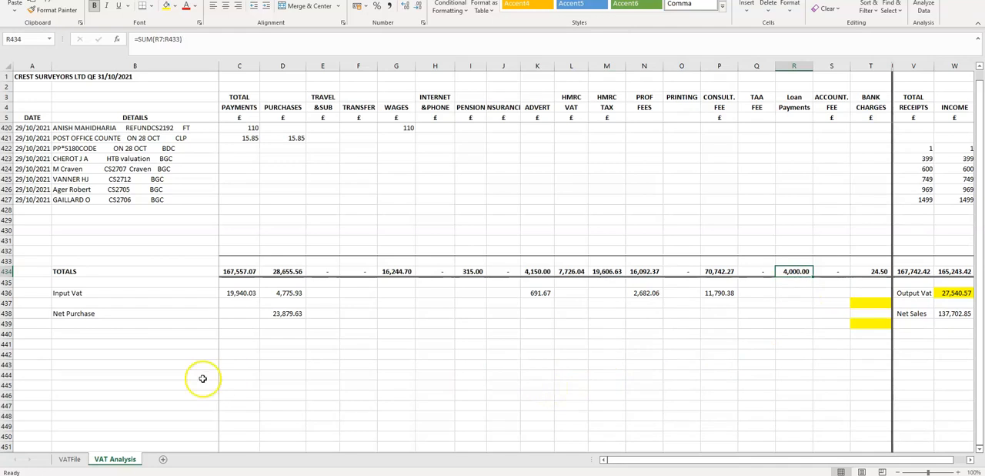
- Highlight the Input Vat row and examine how D436 derives the VAT on the Purchases total, leaving the formula unedited
{"action": "left_click", "coordinate": [290, 271]}
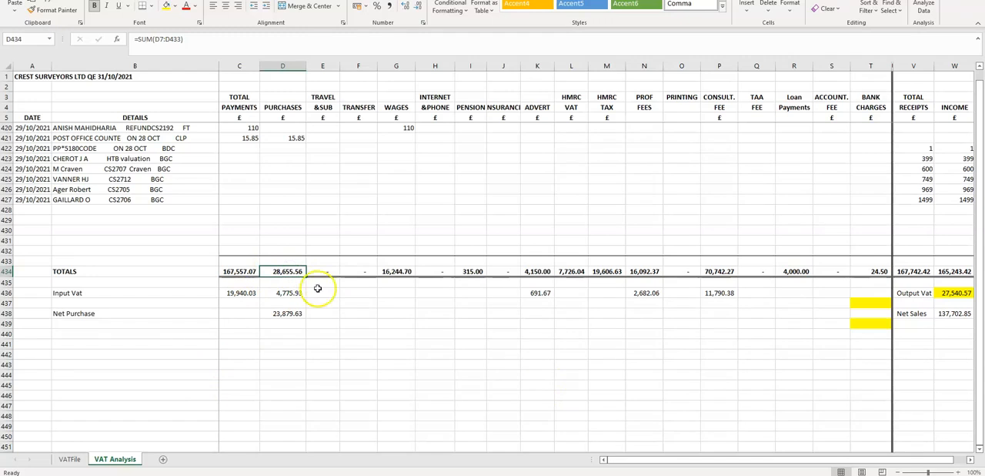
{"action": "left_click", "coordinate": [6, 293]}
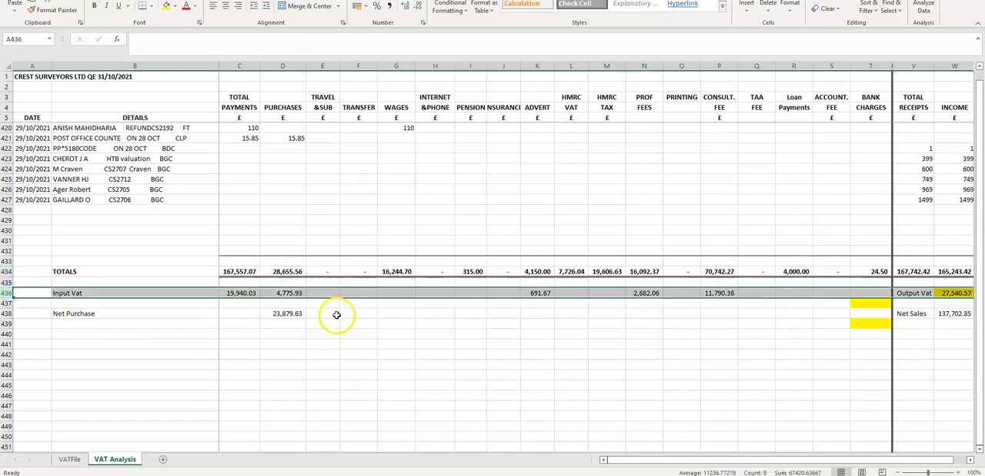
{"action": "left_click", "coordinate": [288, 271]}
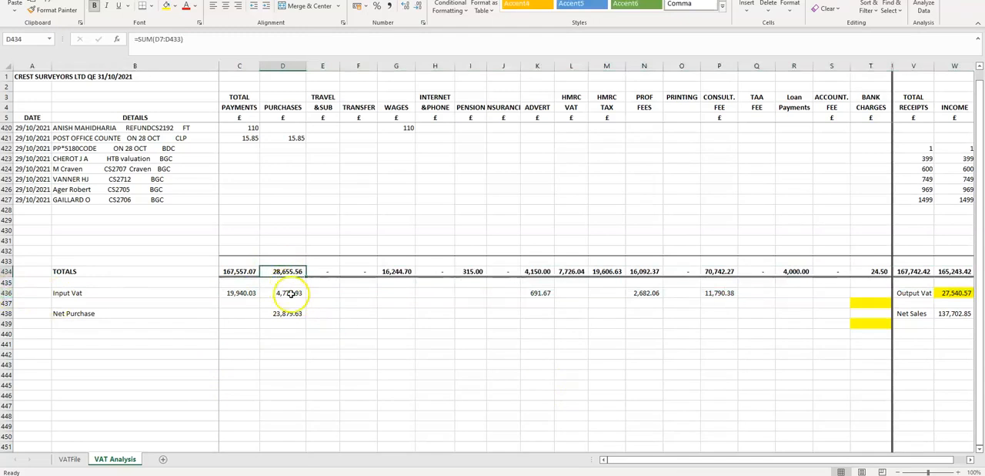
{"action": "left_click", "coordinate": [293, 293]}
{"action": "left_click", "coordinate": [169, 39]}
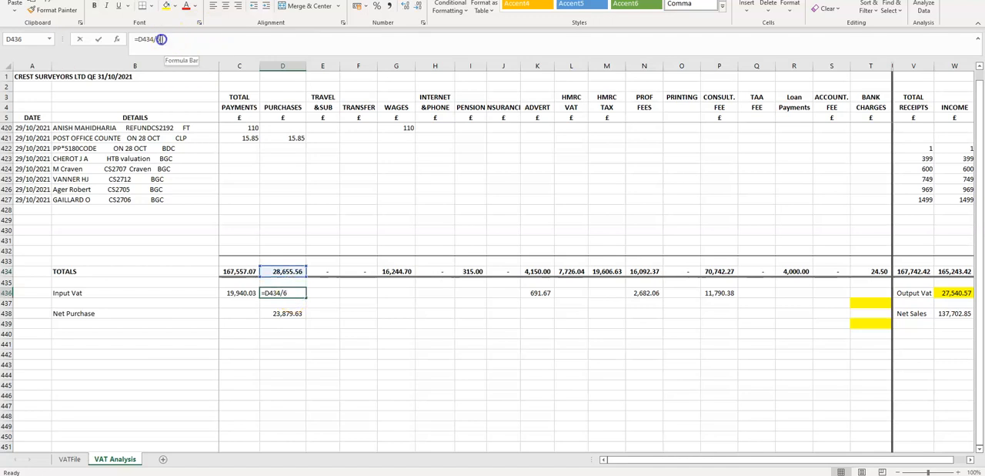
{"action": "left_click", "coordinate": [322, 307]}
{"action": "key", "text": "Escape"}
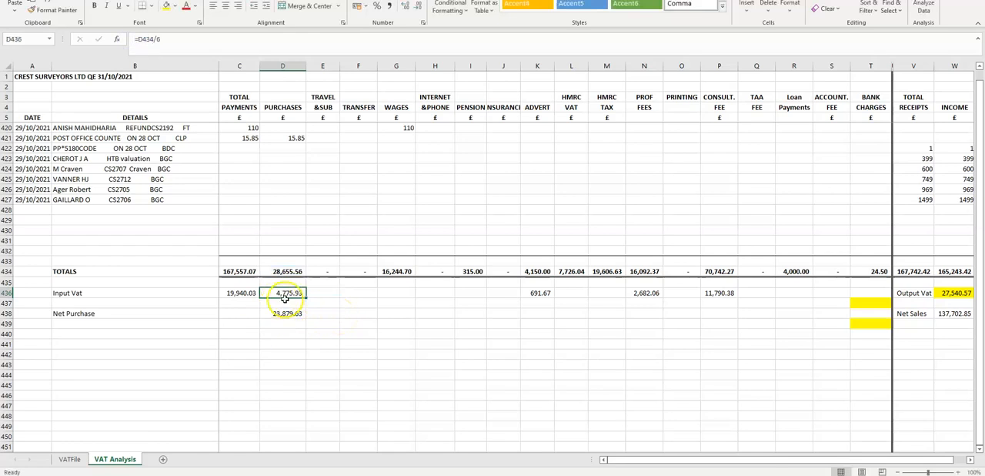
{"action": "left_click", "coordinate": [315, 292]}
{"action": "left_click", "coordinate": [299, 292]}
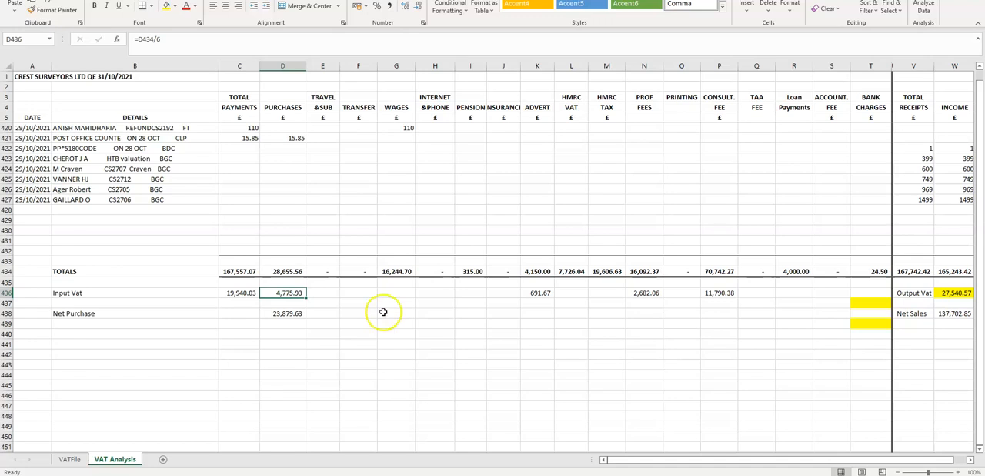
- Highlight the Net Purchase row and trace the formula in D438 back to the Purchases total and its Input Vat
{"action": "left_click", "coordinate": [6, 313]}
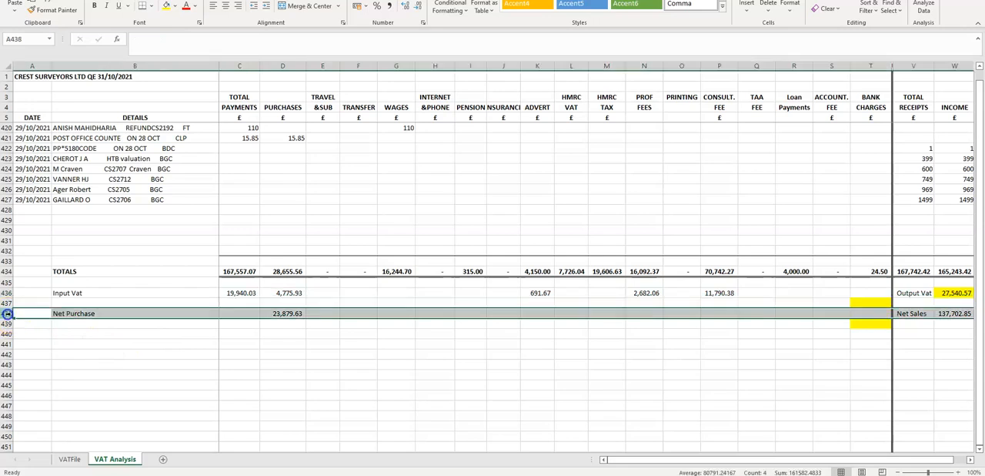
{"action": "left_click", "coordinate": [285, 312]}
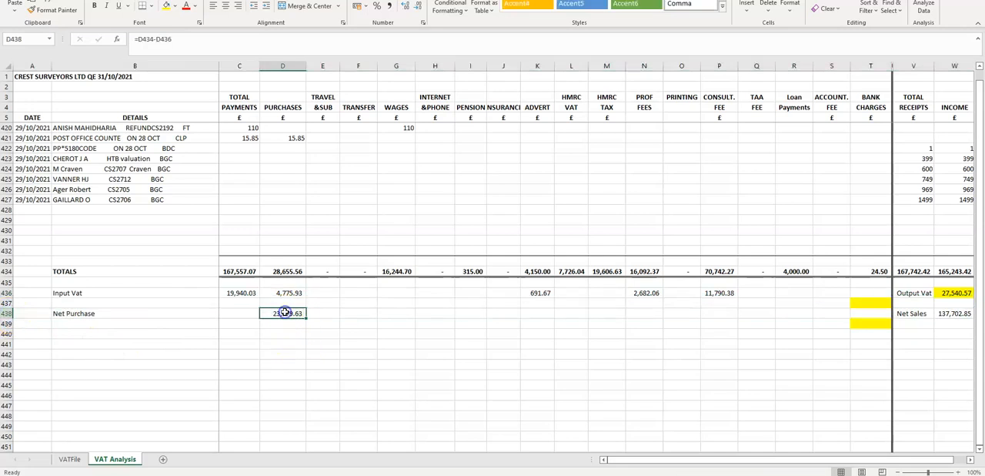
{"action": "left_click", "coordinate": [244, 49]}
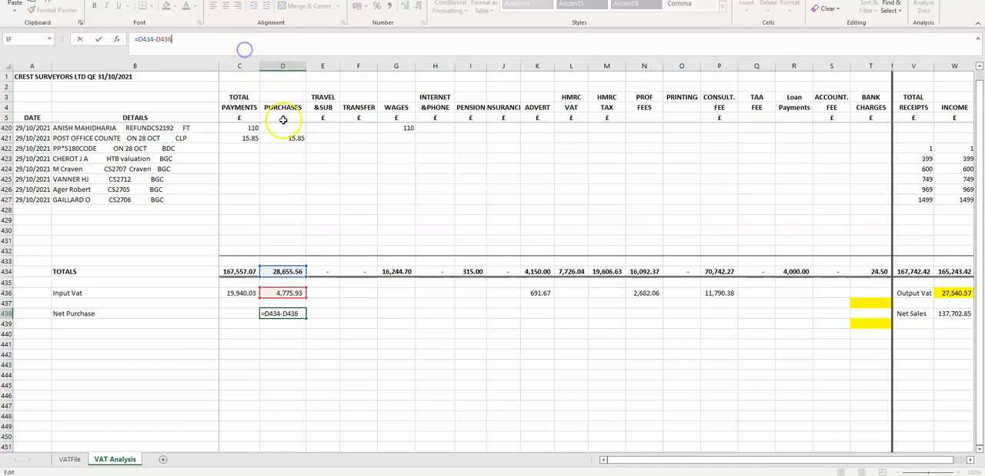
{"action": "left_click", "coordinate": [286, 325]}
{"action": "left_click", "coordinate": [289, 274]}
{"action": "left_click", "coordinate": [286, 292]}
{"action": "left_click", "coordinate": [284, 313]}
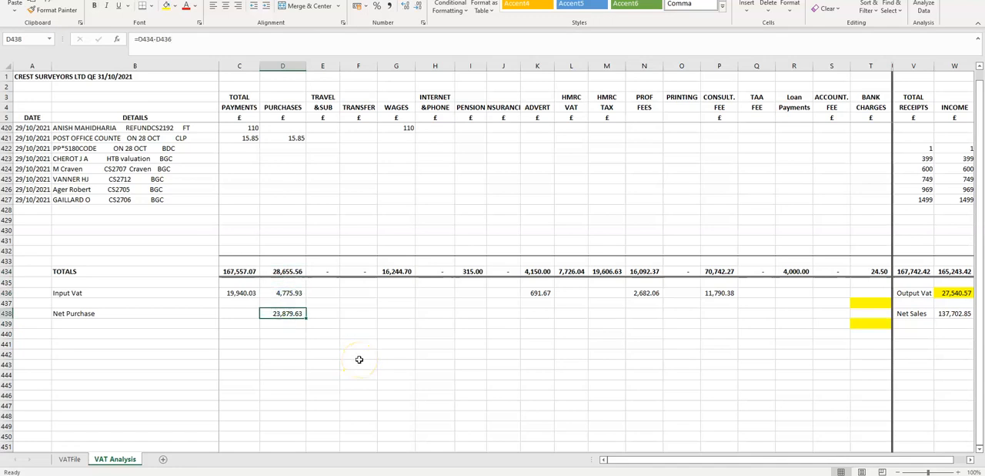
{"action": "left_click", "coordinate": [280, 317]}
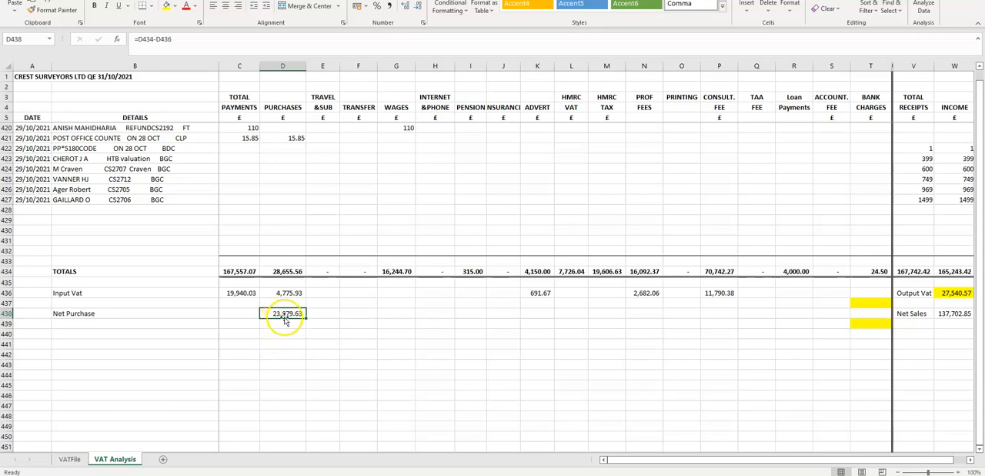
- Select the Input Vat amounts from Purchases to Consult. Fee and inspect their sum formula in C436
{"action": "left_click_drag", "start_coordinate": [283, 293], "coordinate": [724, 294]}
{"action": "left_click", "coordinate": [235, 294]}
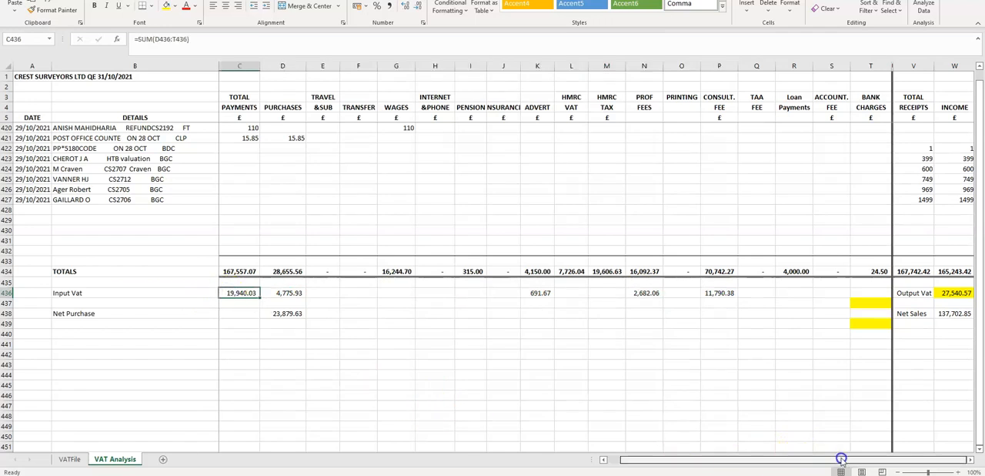
- Examine the Income total in W434 and the Output Vat formula in W436, highlighting the Output Vat label with its amount
{"action": "left_click_drag", "start_coordinate": [871, 374], "coordinate": [982, 361]}
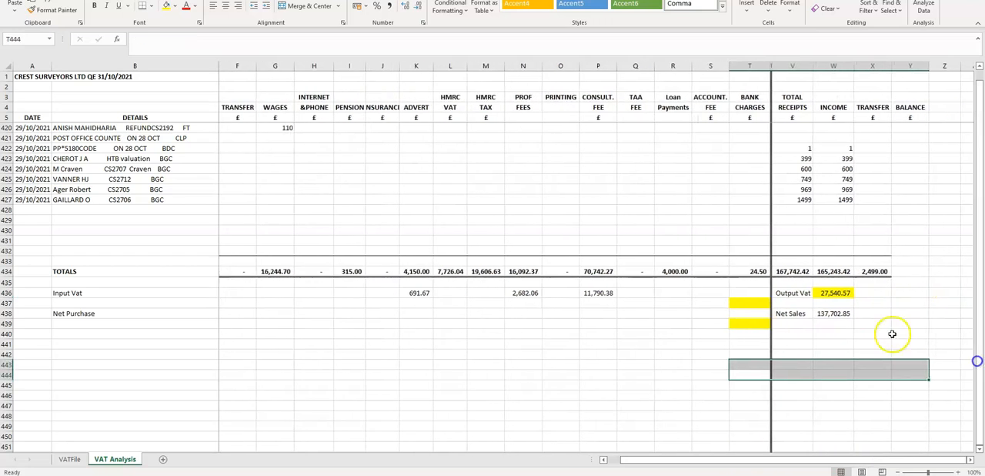
{"action": "left_click", "coordinate": [831, 271]}
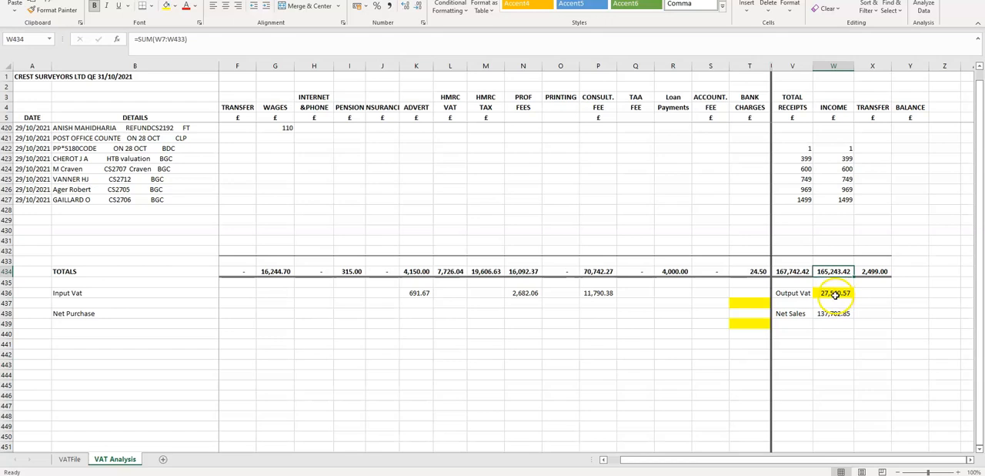
{"action": "left_click", "coordinate": [835, 294]}
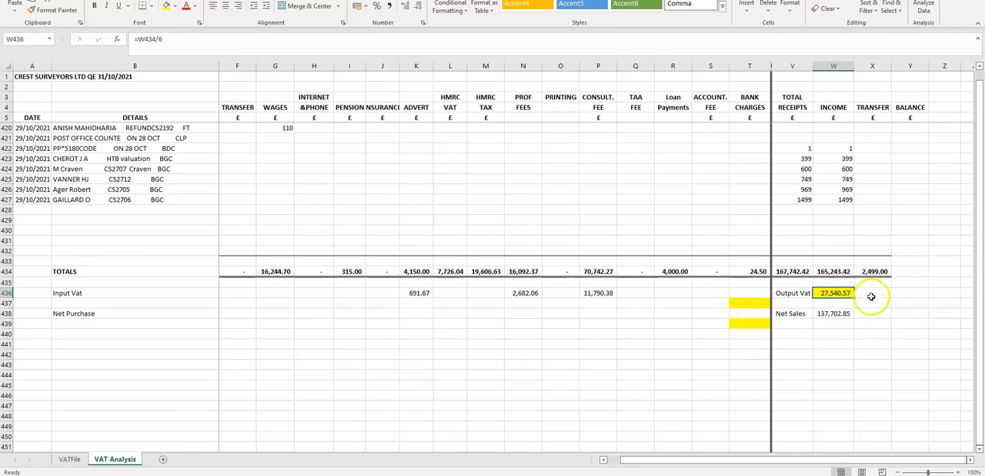
{"action": "left_click", "coordinate": [836, 271]}
{"action": "left_click_drag", "start_coordinate": [837, 262], "coordinate": [836, 269]}
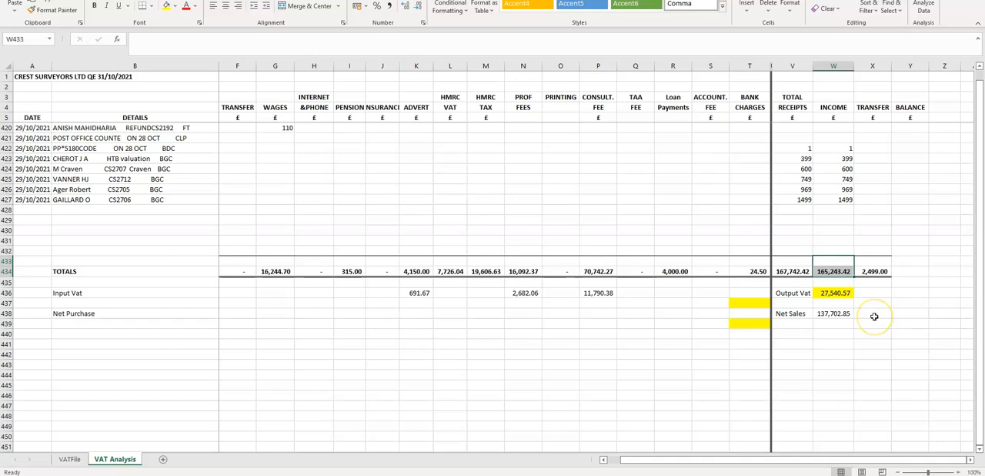
{"action": "left_click", "coordinate": [835, 294]}
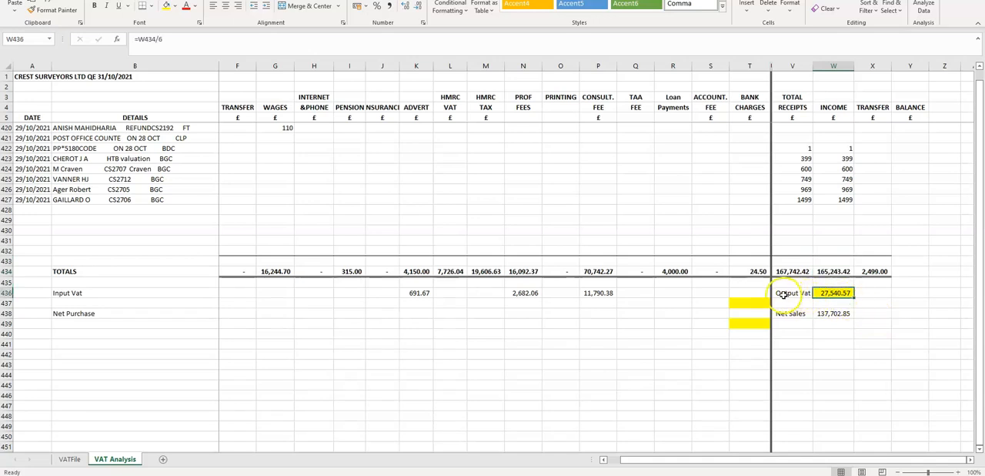
{"action": "left_click_drag", "start_coordinate": [793, 293], "coordinate": [838, 292]}
{"action": "left_click", "coordinate": [852, 340]}
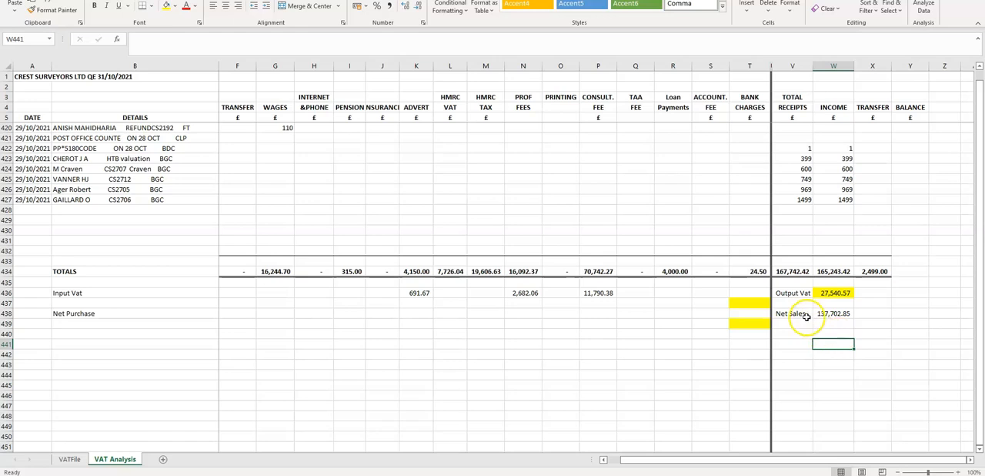
- Trace the Net Sales formula in W438 back to the Income total and the Output Vat amount
{"action": "left_click", "coordinate": [833, 314]}
{"action": "left_click", "coordinate": [833, 271]}
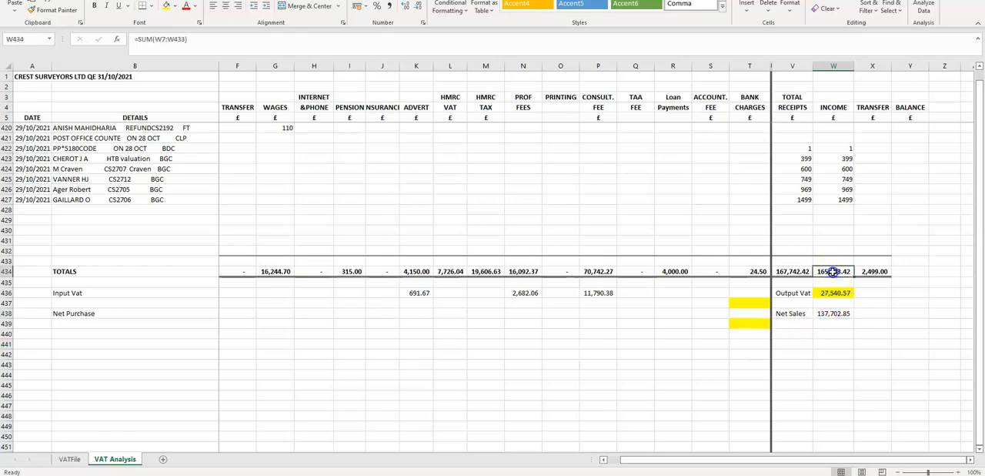
{"action": "left_click", "coordinate": [834, 293]}
{"action": "left_click", "coordinate": [833, 314]}
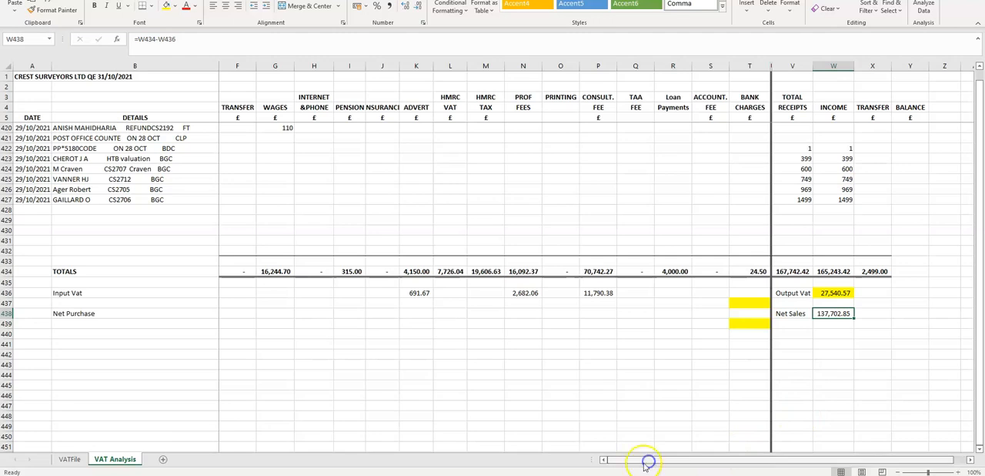
- Compare the VATFile return with the VAT Analysis sheet and inspect the Box 1 formula that links to the Output Vat cell
{"action": "left_click", "coordinate": [70, 459]}
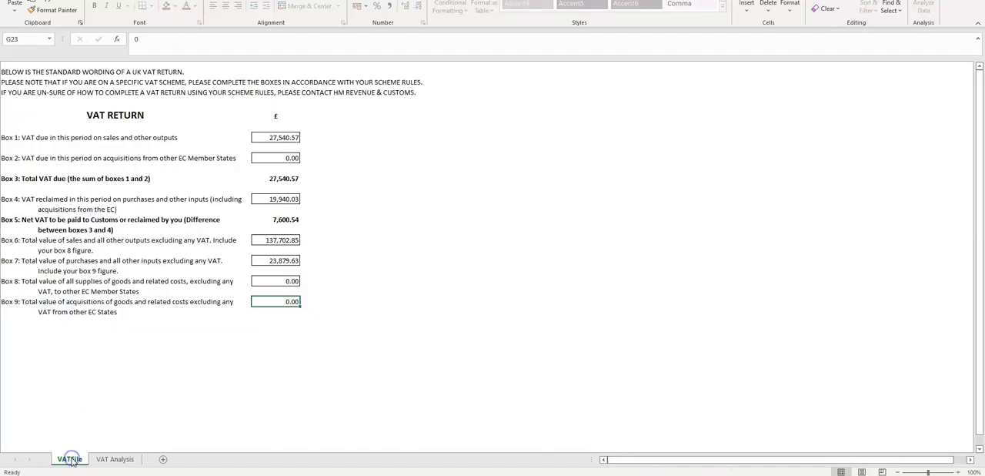
{"action": "left_click", "coordinate": [274, 136]}
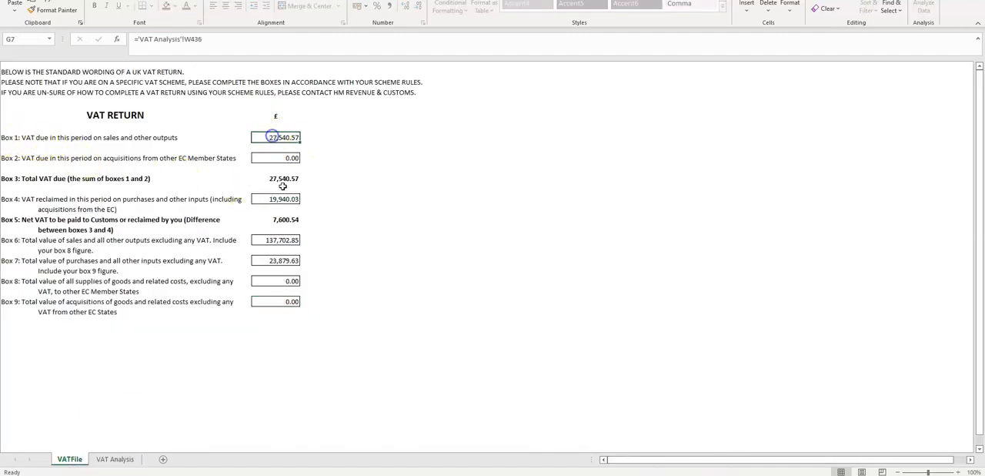
{"action": "left_click", "coordinate": [108, 459]}
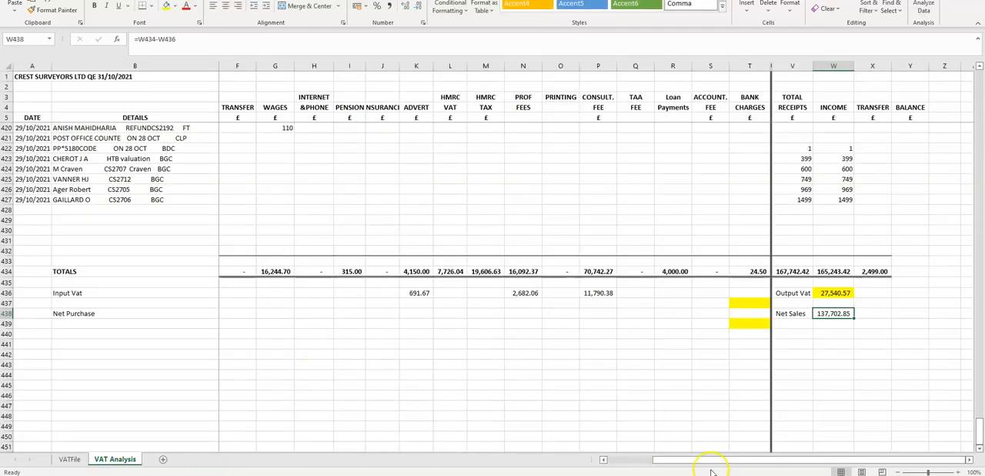
{"action": "left_click_drag", "start_coordinate": [699, 460], "coordinate": [513, 459]}
{"action": "left_click", "coordinate": [489, 316]}
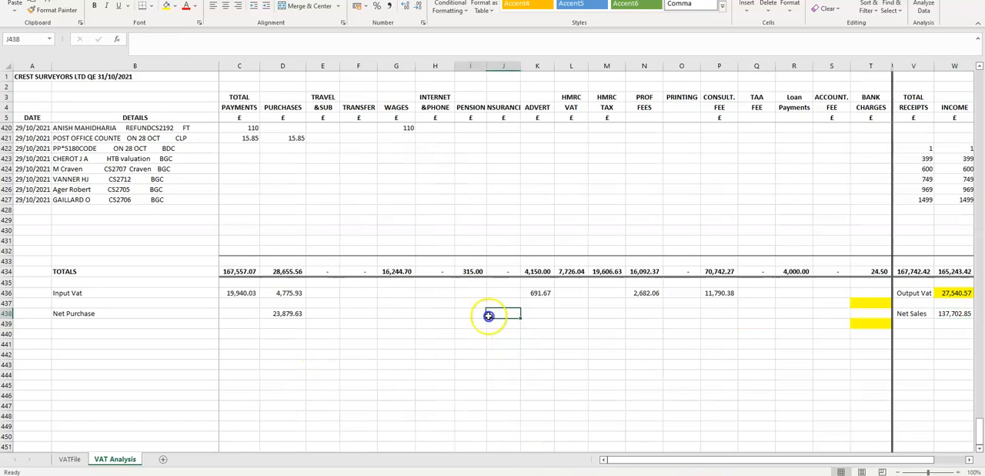
{"action": "left_click_drag", "start_coordinate": [489, 316], "coordinate": [451, 315]}
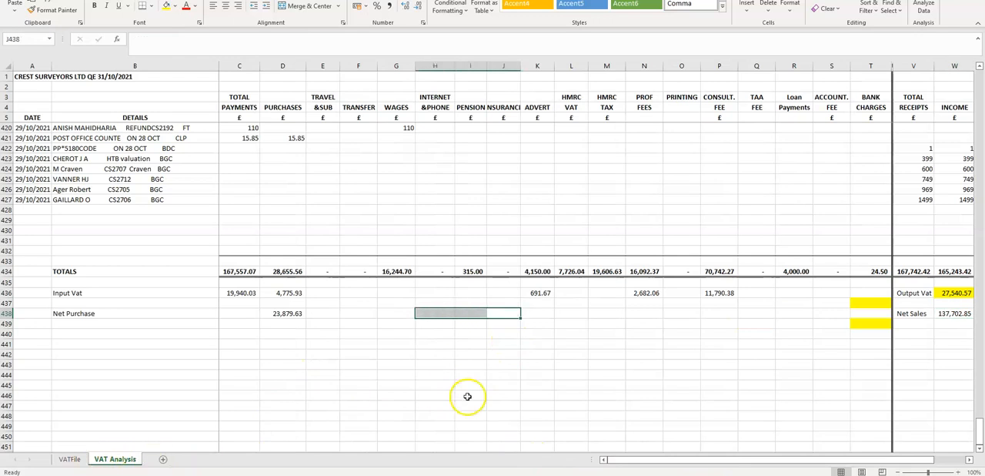
{"action": "left_click", "coordinate": [527, 385]}
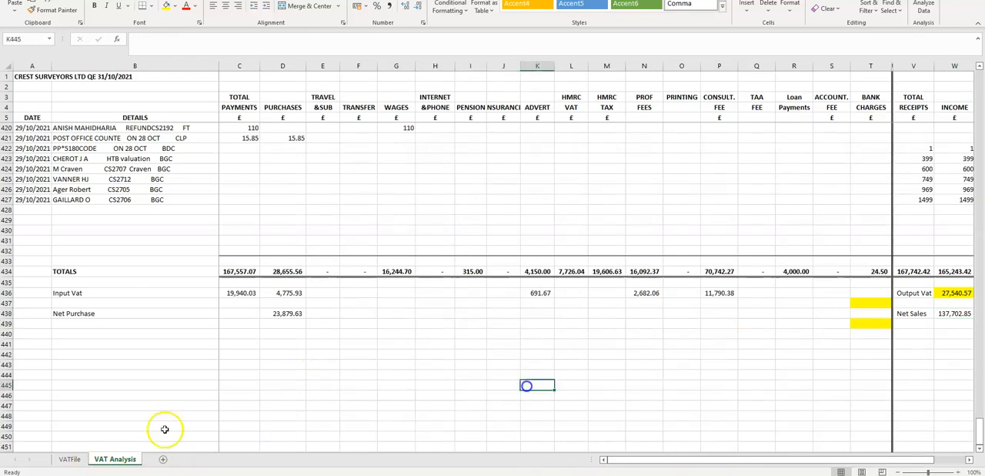
{"action": "left_click", "coordinate": [70, 459]}
{"action": "left_click", "coordinate": [272, 137]}
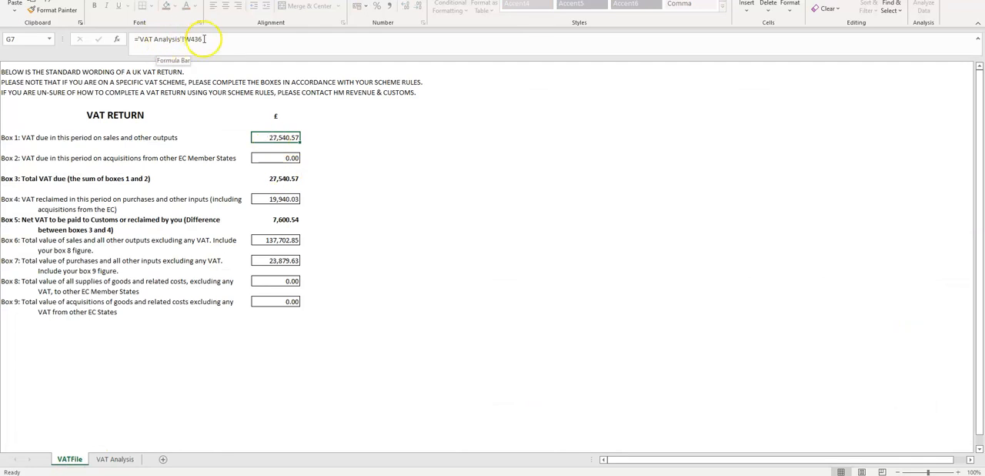
- Select the Input Vat amounts from Consult. Fee back to Purchases on the VAT Analysis sheet and return to the VATFile return
{"action": "left_click", "coordinate": [117, 459]}
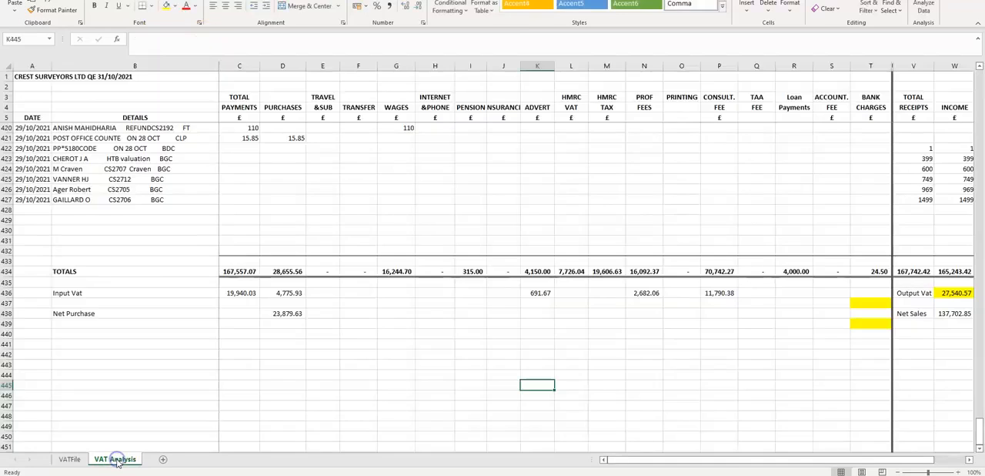
{"action": "left_click", "coordinate": [435, 385]}
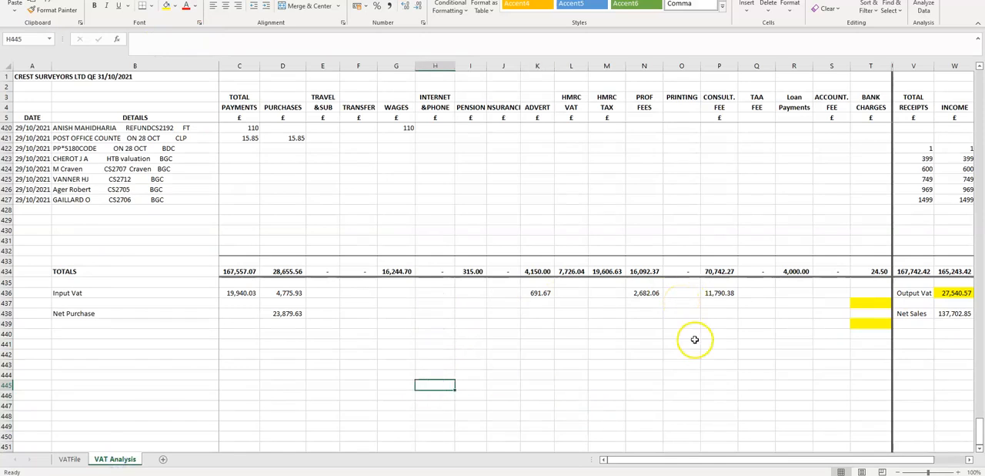
{"action": "left_click_drag", "start_coordinate": [723, 293], "coordinate": [293, 294]}
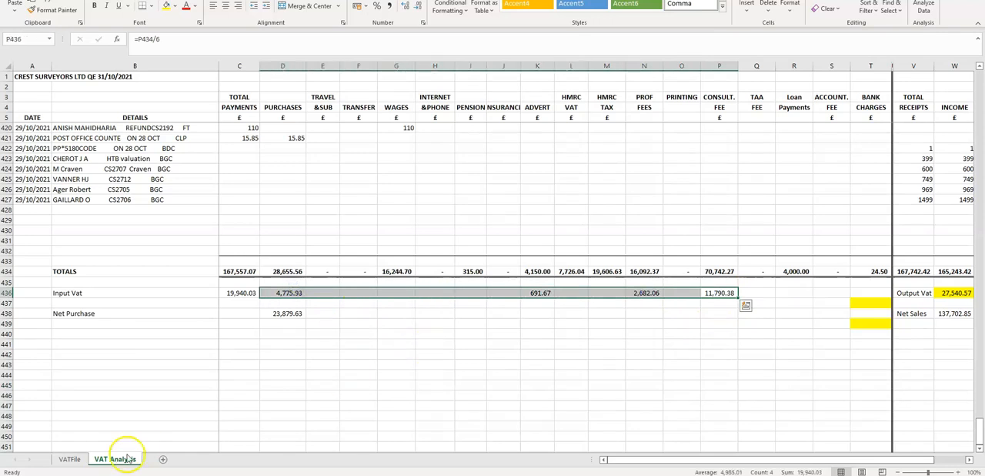
{"action": "left_click", "coordinate": [67, 460]}
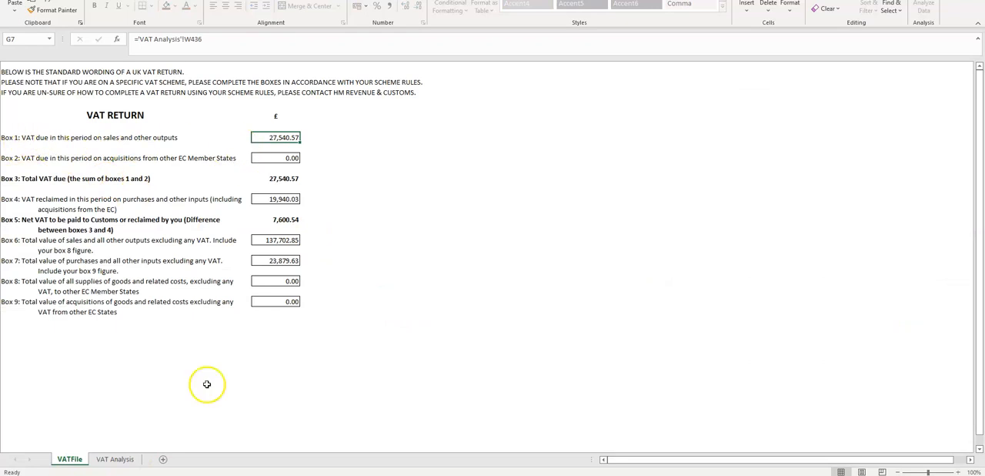
- Examine the Output Vat formula in W436 on the VAT Analysis sheet and return to Box 1 on the VATFile return
{"action": "left_click", "coordinate": [123, 461]}
{"action": "left_click_drag", "start_coordinate": [837, 460], "coordinate": [931, 460]}
{"action": "left_click", "coordinate": [868, 293]}
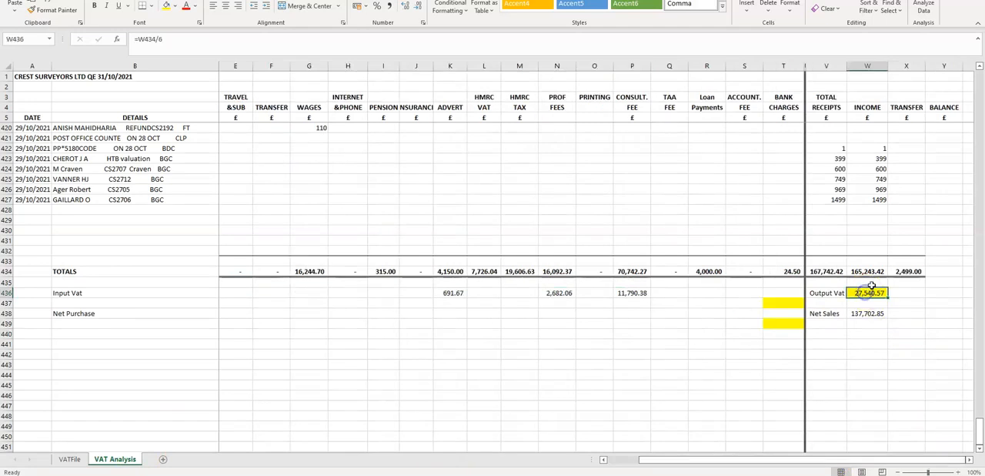
{"action": "left_click_drag", "start_coordinate": [872, 284], "coordinate": [877, 291]}
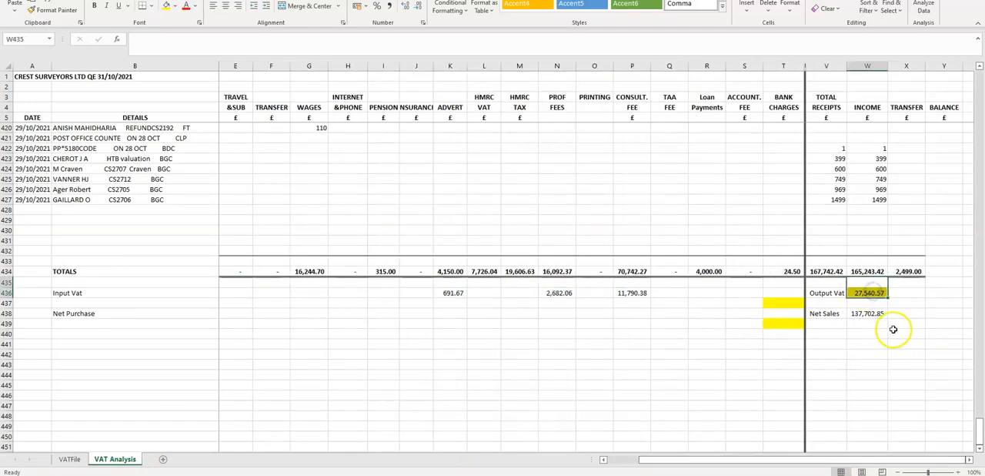
{"action": "left_click", "coordinate": [70, 459]}
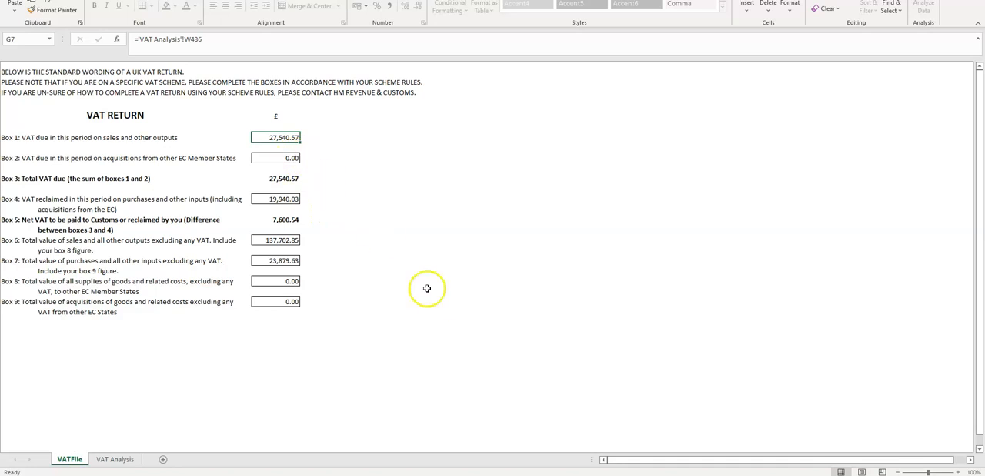
- Check the Box 2 entry and trace the Box 4 formula to the Input Vat sum in C436 and its amounts in D436:P436
{"action": "left_click", "coordinate": [271, 157]}
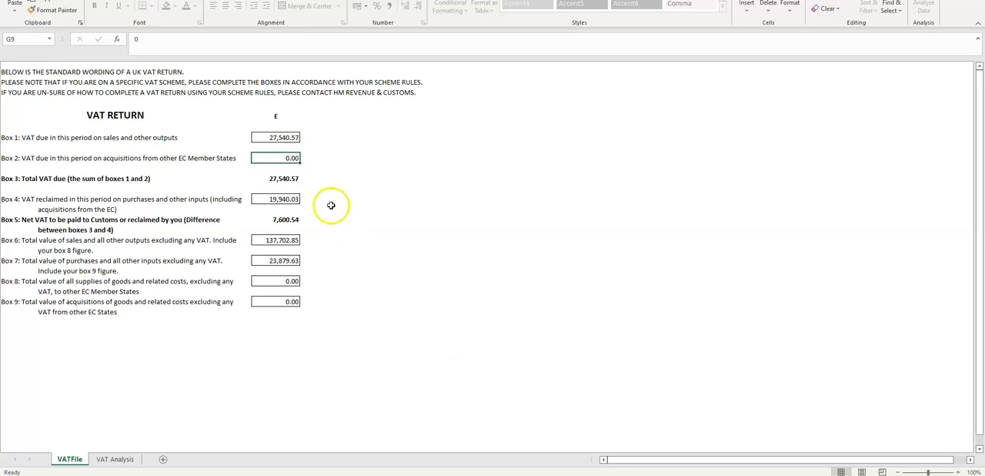
{"action": "left_click", "coordinate": [269, 199]}
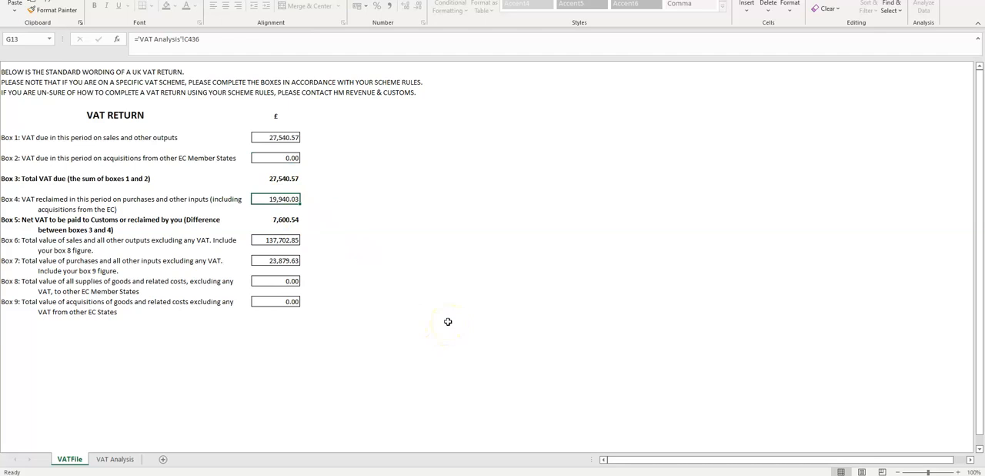
{"action": "left_click", "coordinate": [105, 459]}
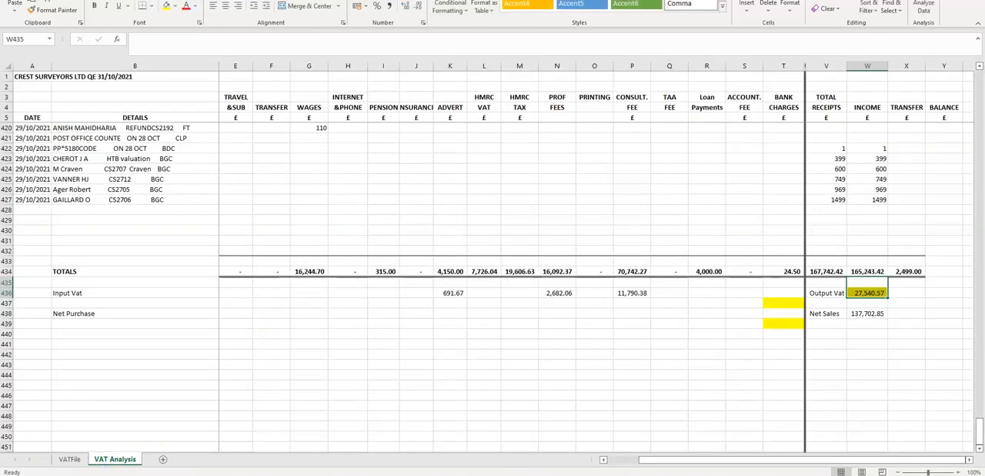
{"action": "left_click_drag", "start_coordinate": [671, 460], "coordinate": [577, 461]}
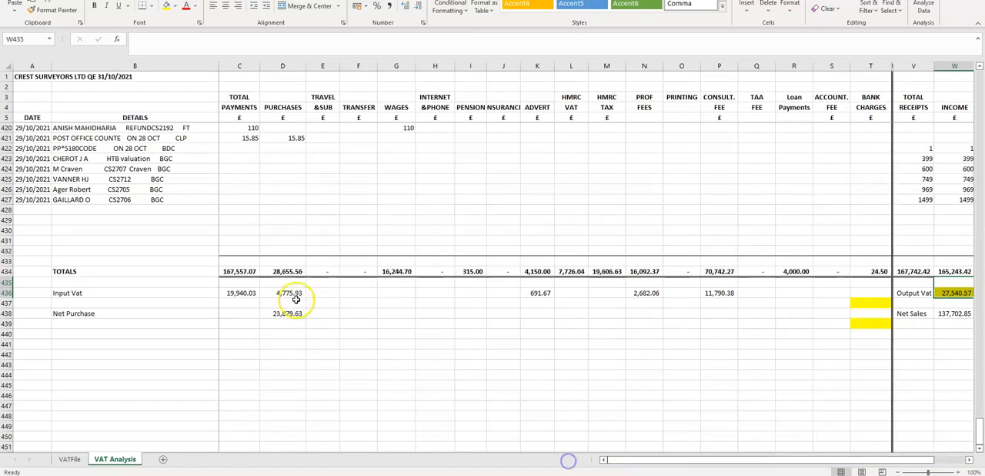
{"action": "left_click", "coordinate": [241, 297]}
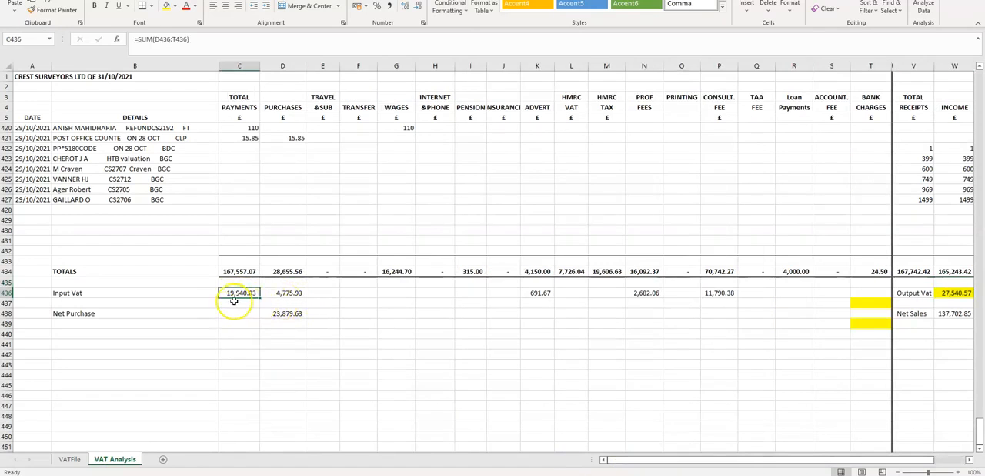
{"action": "left_click_drag", "start_coordinate": [285, 294], "coordinate": [735, 295]}
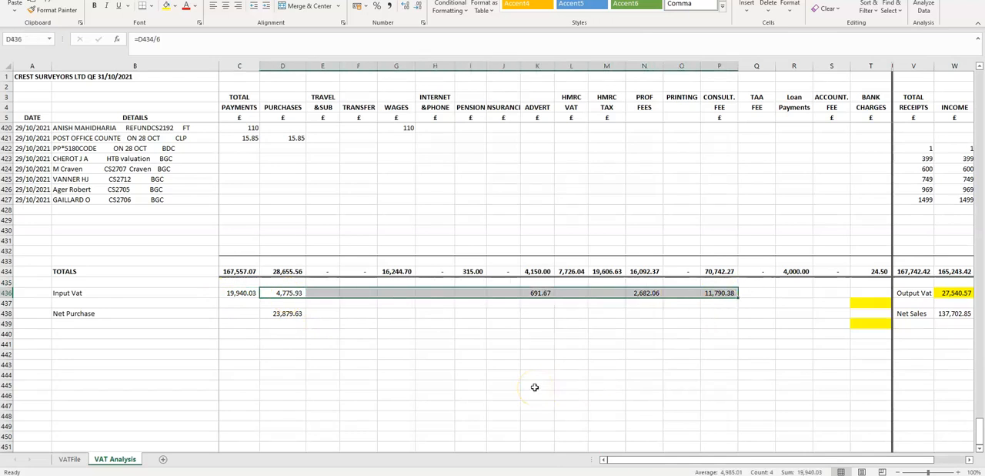
- Inspect the Net Sales formula in W438 and the Box 6 formula on the VATFile return that links to it
{"action": "left_click", "coordinate": [68, 459]}
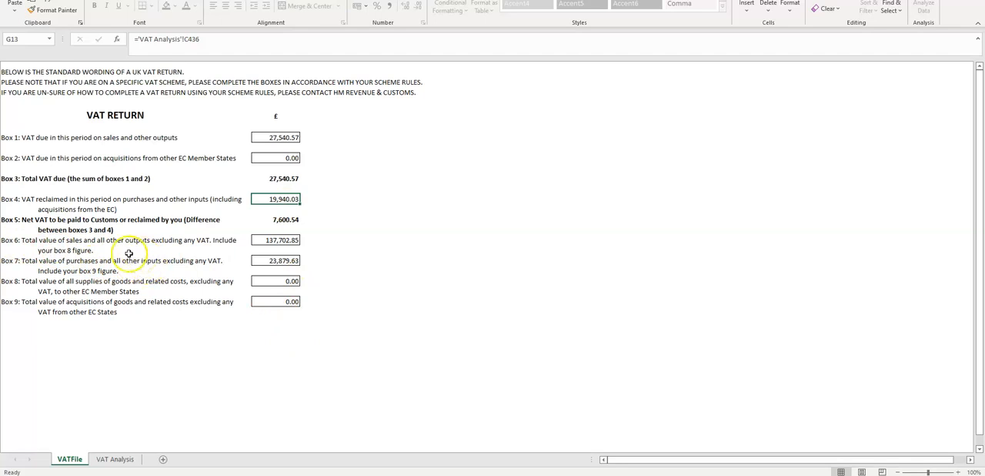
{"action": "left_click", "coordinate": [110, 460]}
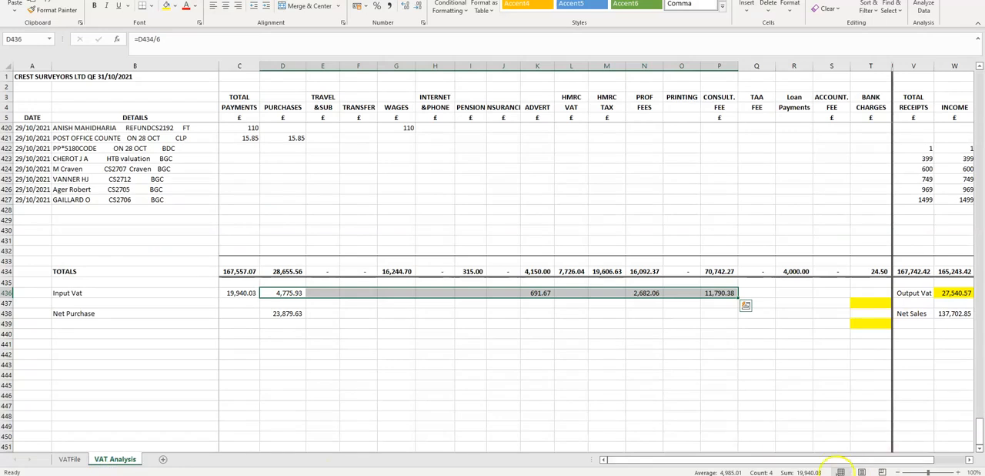
{"action": "left_click_drag", "start_coordinate": [839, 461], "coordinate": [908, 448]}
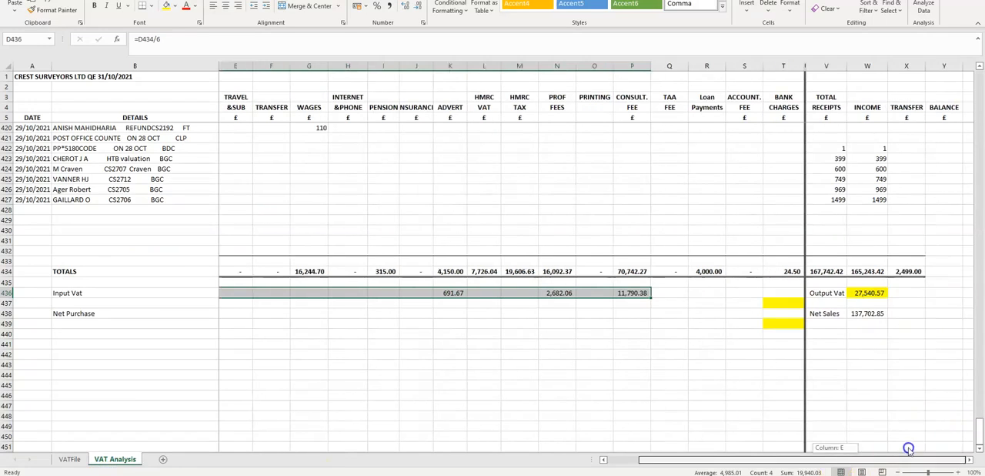
{"action": "left_click", "coordinate": [868, 314]}
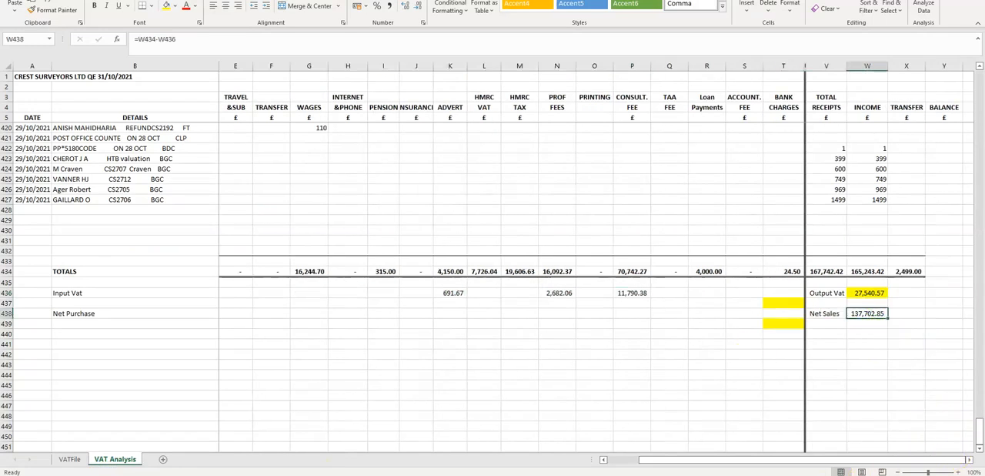
{"action": "left_click", "coordinate": [70, 459]}
{"action": "left_click", "coordinate": [254, 241]}
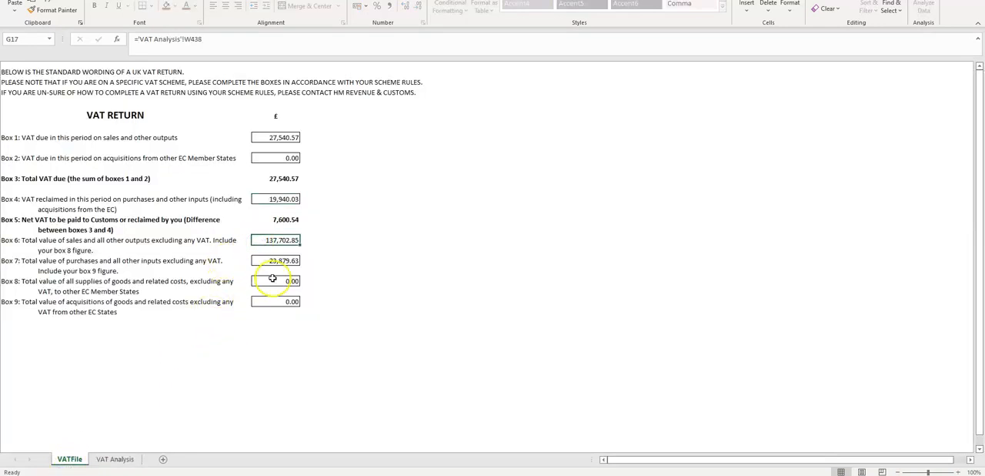
- Trace the Box 7 formula on the VATFile return to the Net Purchase formula in D438 of the VAT Analysis sheet
{"action": "left_click", "coordinate": [275, 262]}
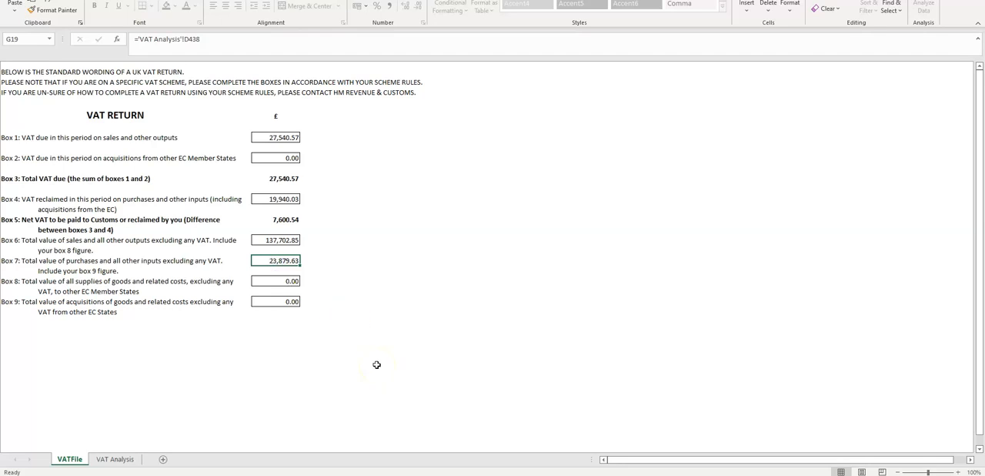
{"action": "left_click", "coordinate": [104, 459]}
{"action": "left_click_drag", "start_coordinate": [656, 462], "coordinate": [624, 460]}
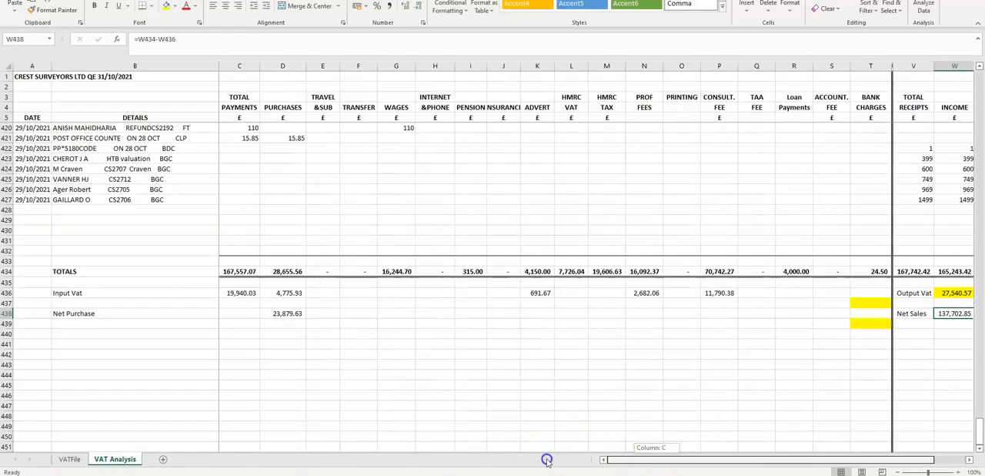
{"action": "left_click", "coordinate": [283, 313]}
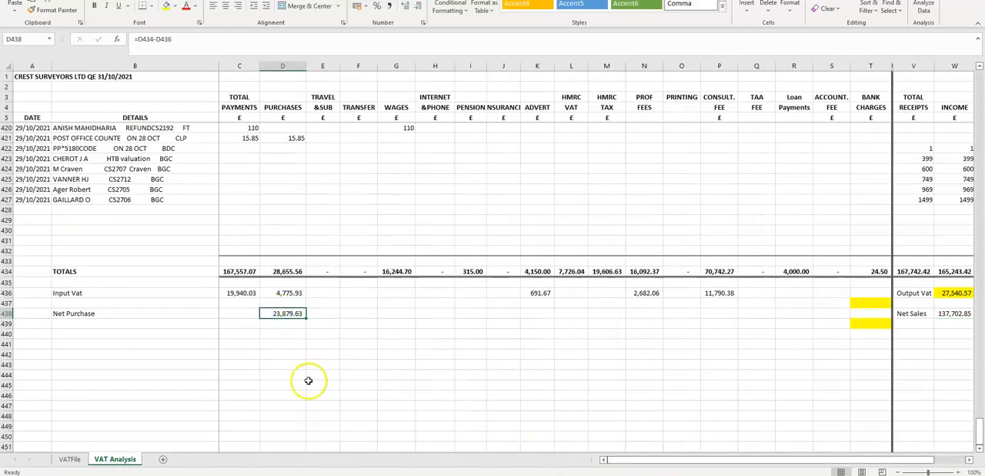
- Return to the VATFile return and check the entries in Box 7, Box 8 and Box 9
{"action": "left_click", "coordinate": [70, 459]}
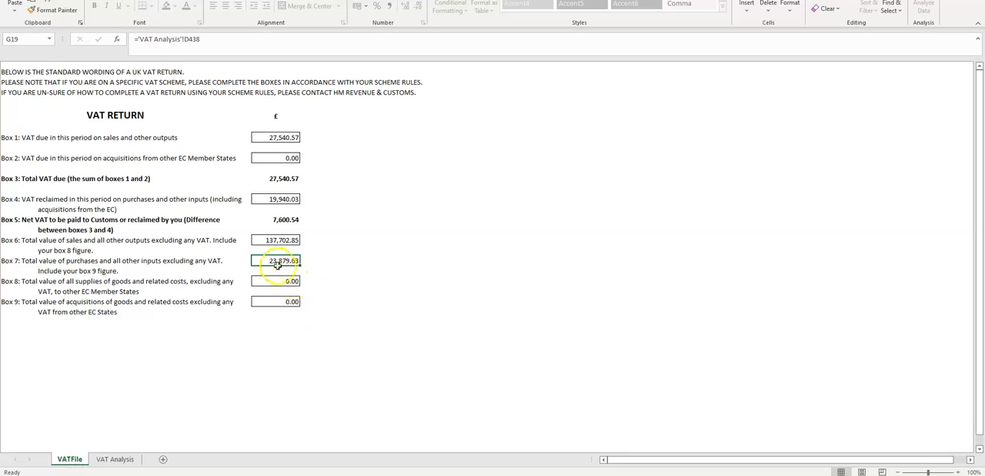
{"action": "left_click", "coordinate": [273, 262]}
{"action": "left_click", "coordinate": [271, 282]}
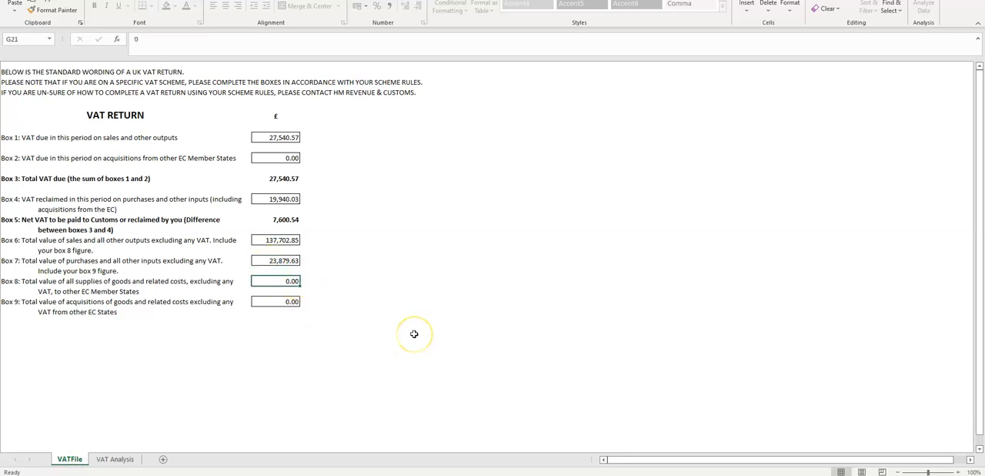
{"action": "left_click", "coordinate": [271, 302]}
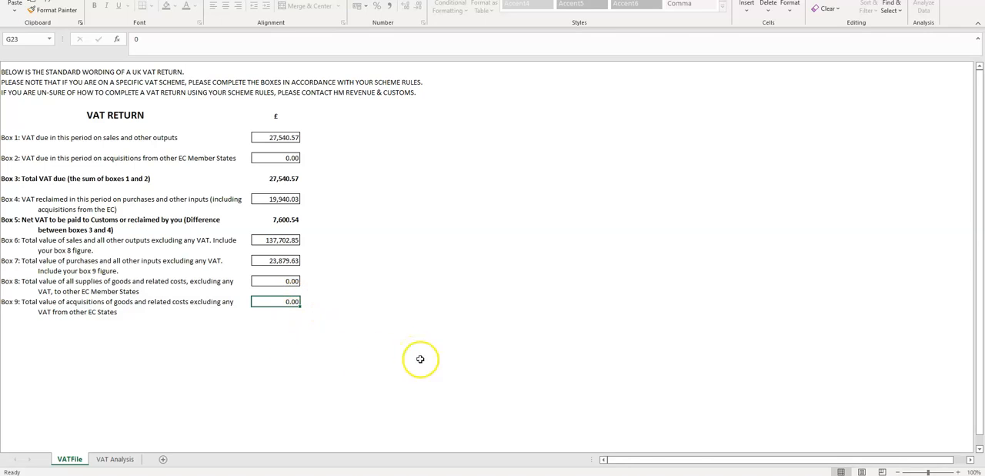
- Highlight the payments analysis from B1 to Q31 on the VAT Analysis sheet and return to the VATFile return
{"action": "left_click", "coordinate": [114, 459]}
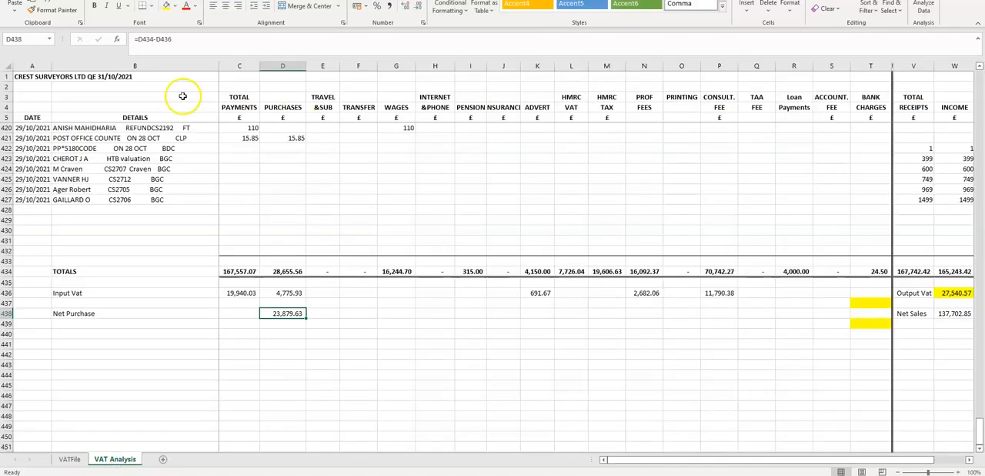
{"action": "left_click_drag", "start_coordinate": [59, 80], "coordinate": [744, 382]}
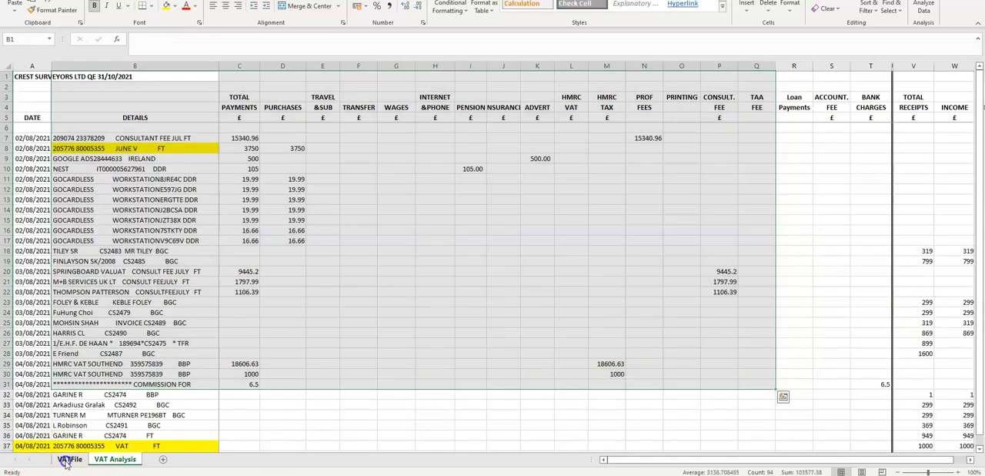
{"action": "left_click", "coordinate": [70, 459]}
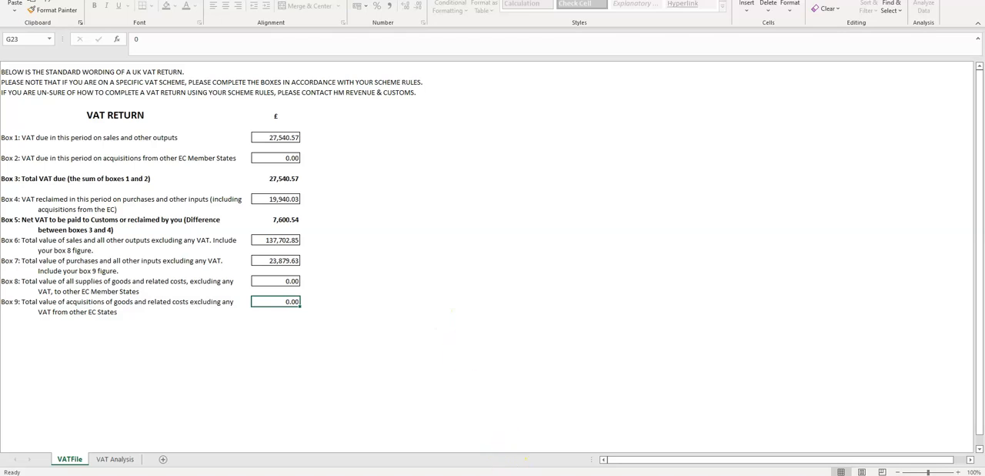
{"action": "left_click", "coordinate": [517, 475]}
{"action": "left_click", "coordinate": [573, 456]}
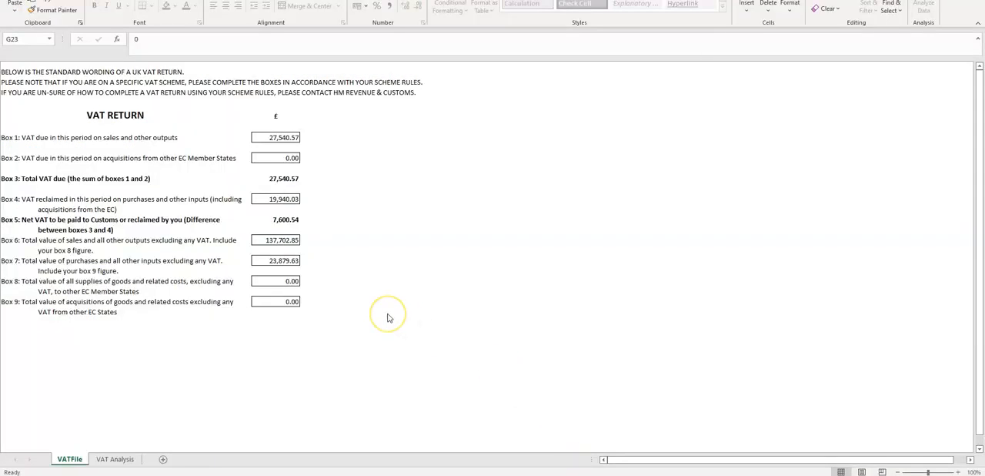